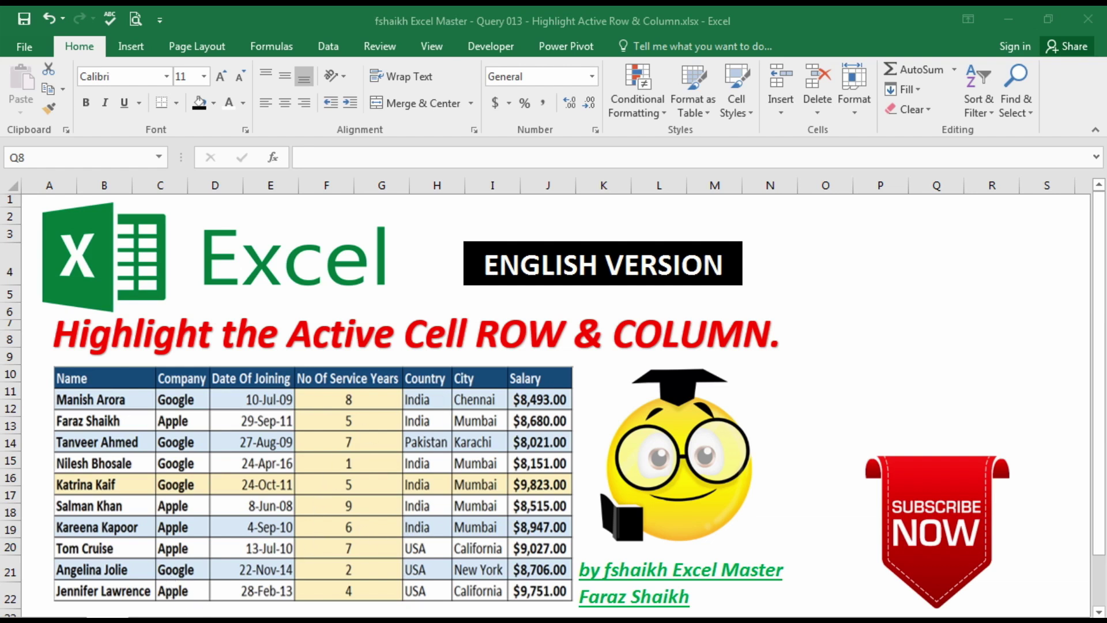
Switch from the title sheet to the employee data sheet with the RowNo and ColNo headings
key(alt+Tab)
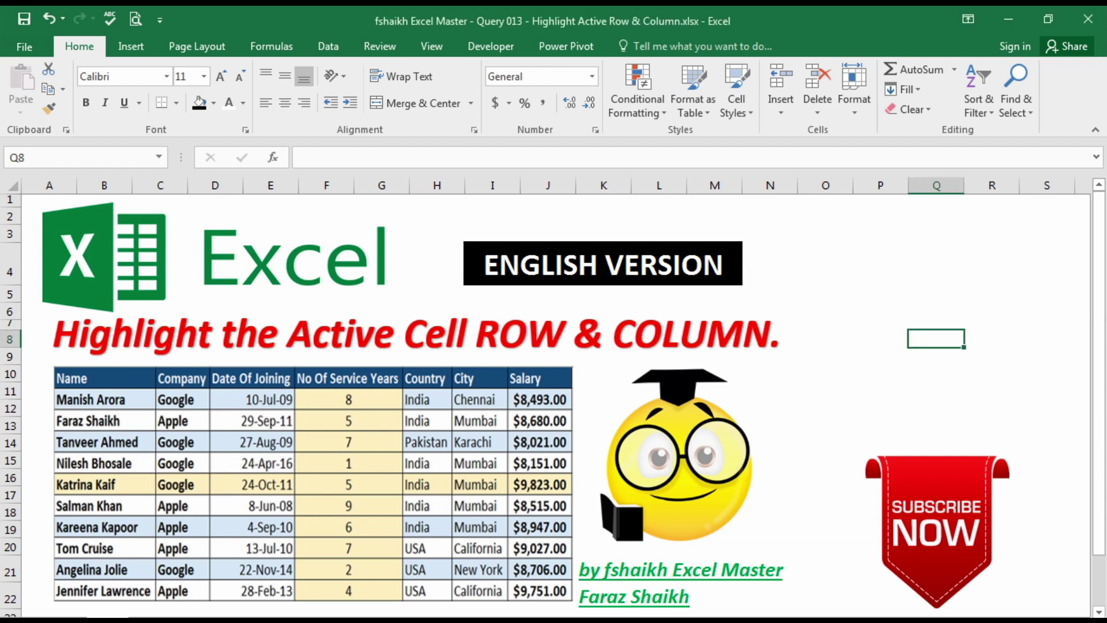
key(ctrl+Page_Down)
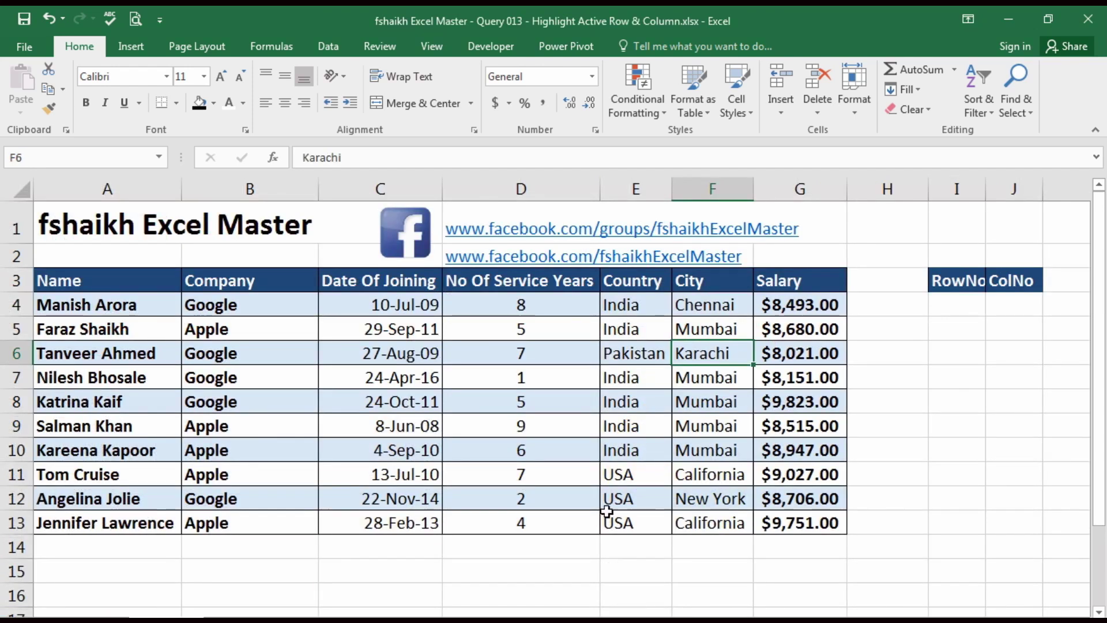
click(242, 375)
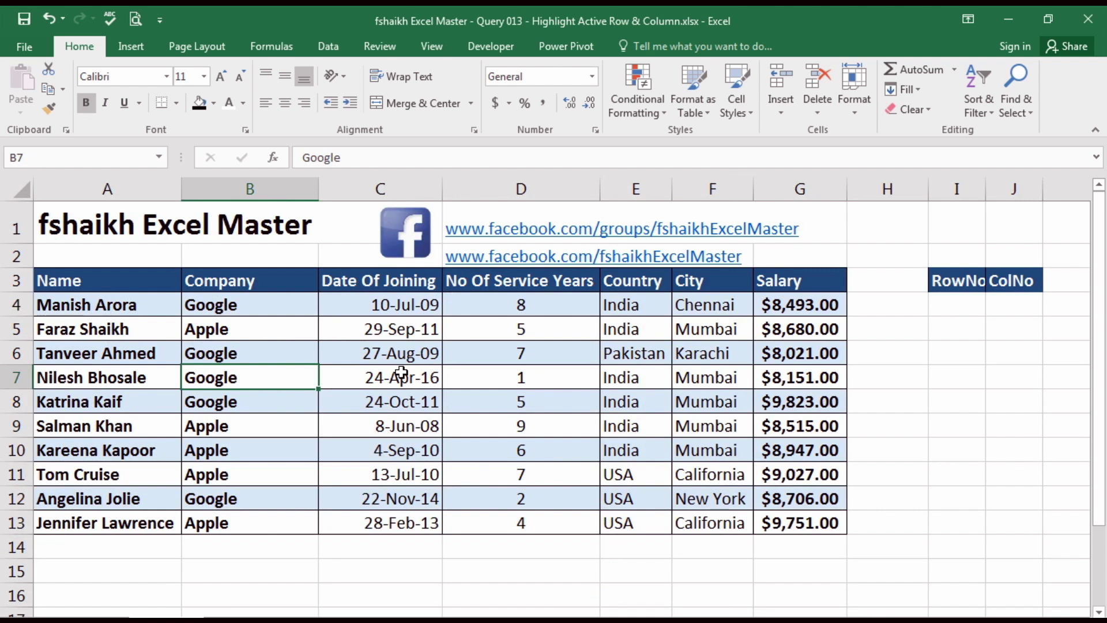
click(542, 377)
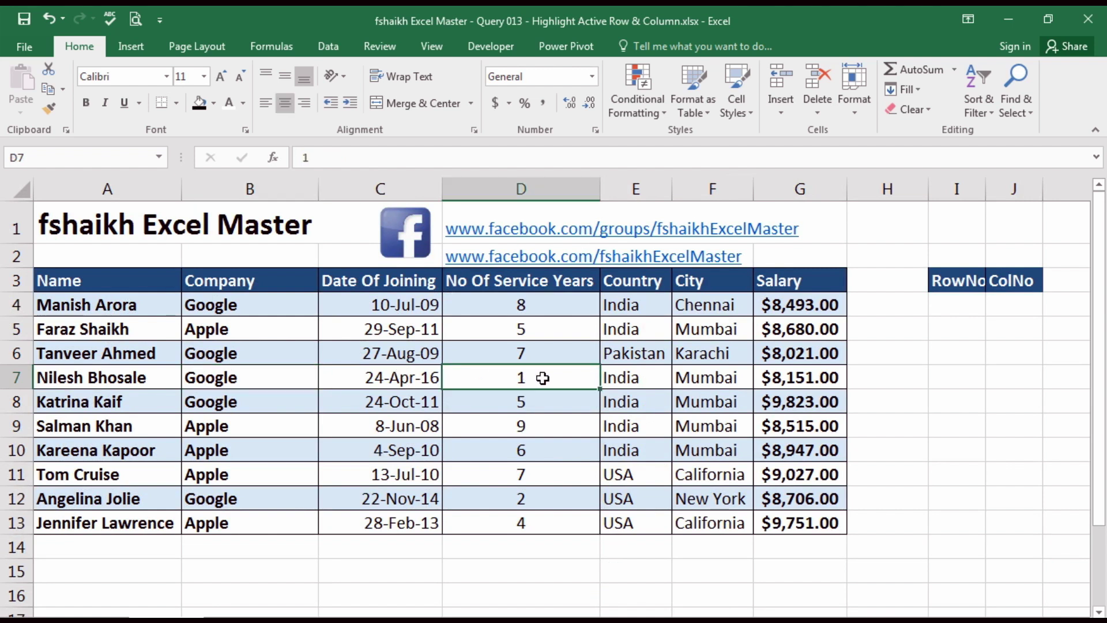
click(12, 378)
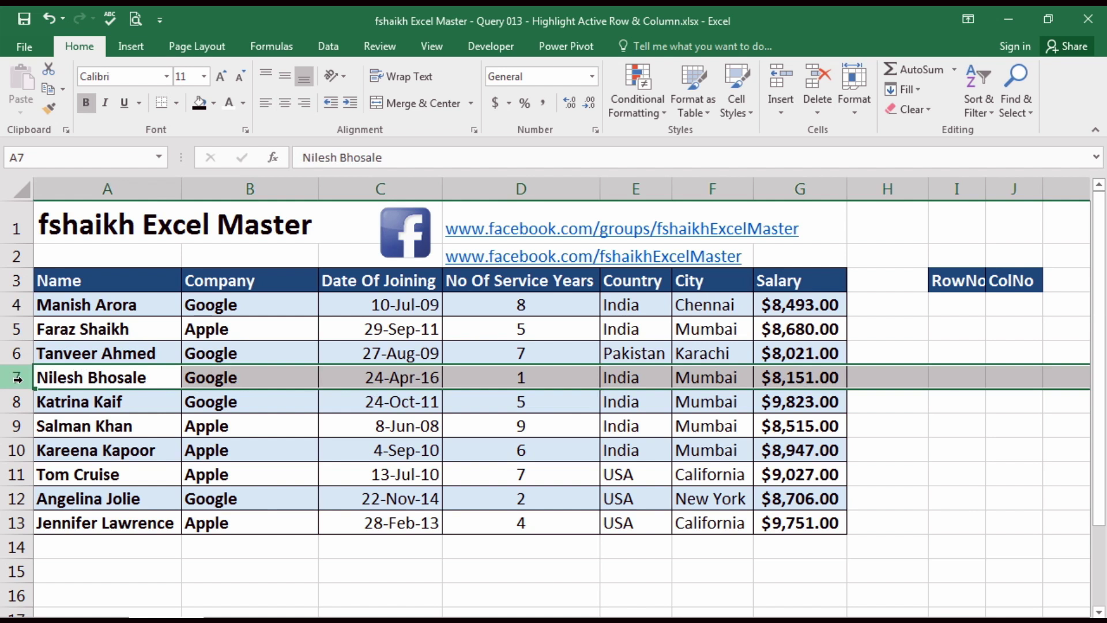
click(521, 189)
click(497, 333)
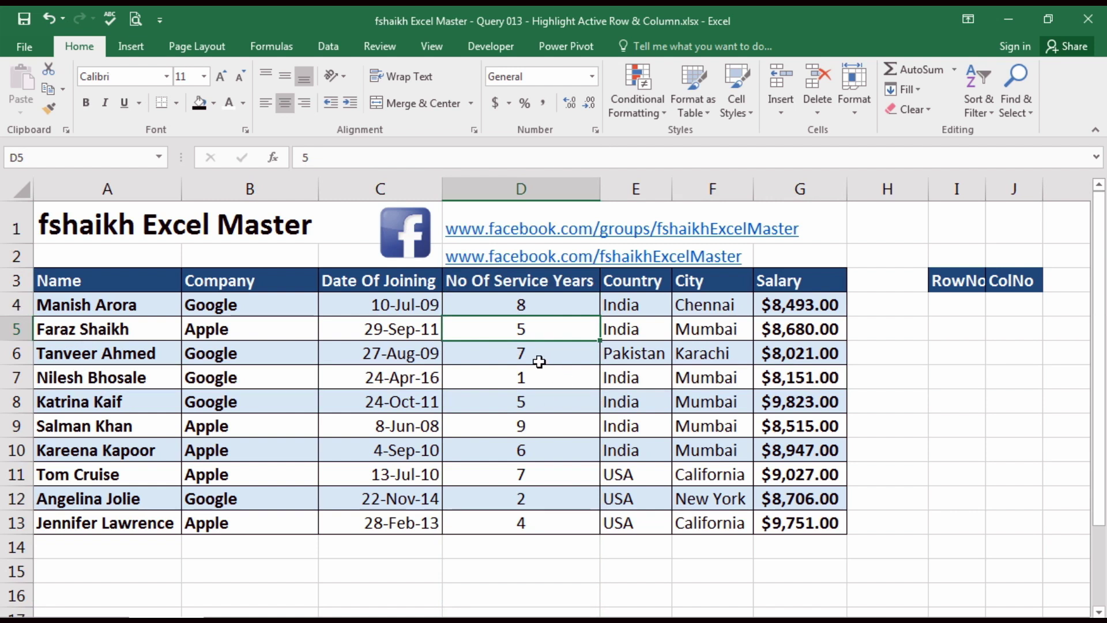
key(Down)
key(Down)
key(Down)
key(Up)
key(Down)
key(Down)
key(Up)
key(Up)
key(Down)
key(Right)
key(Left)
key(Down)
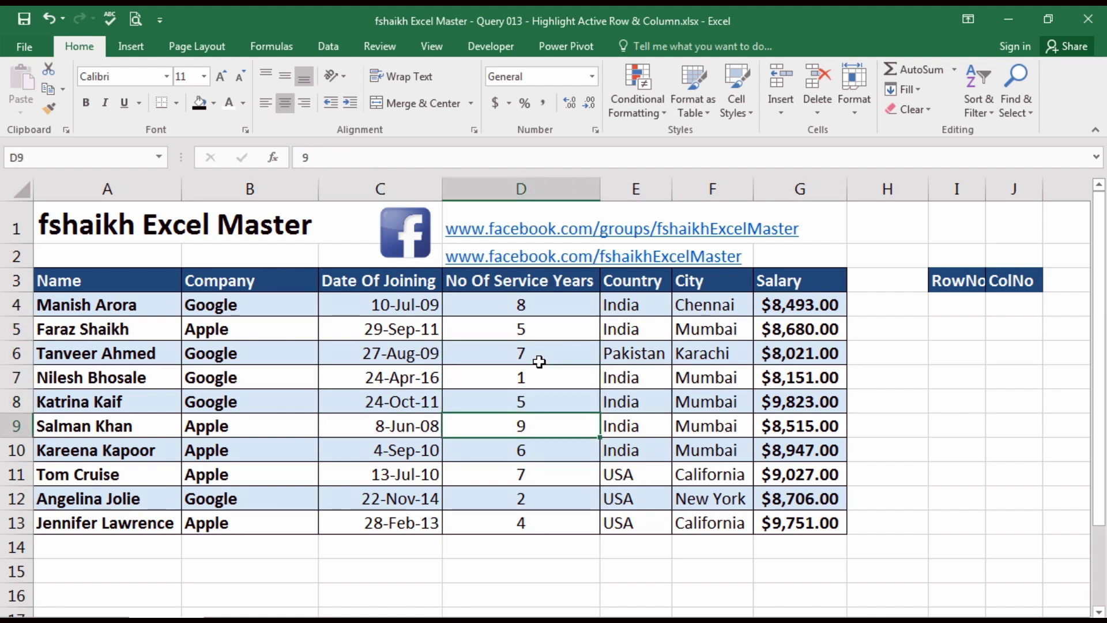
key(Right)
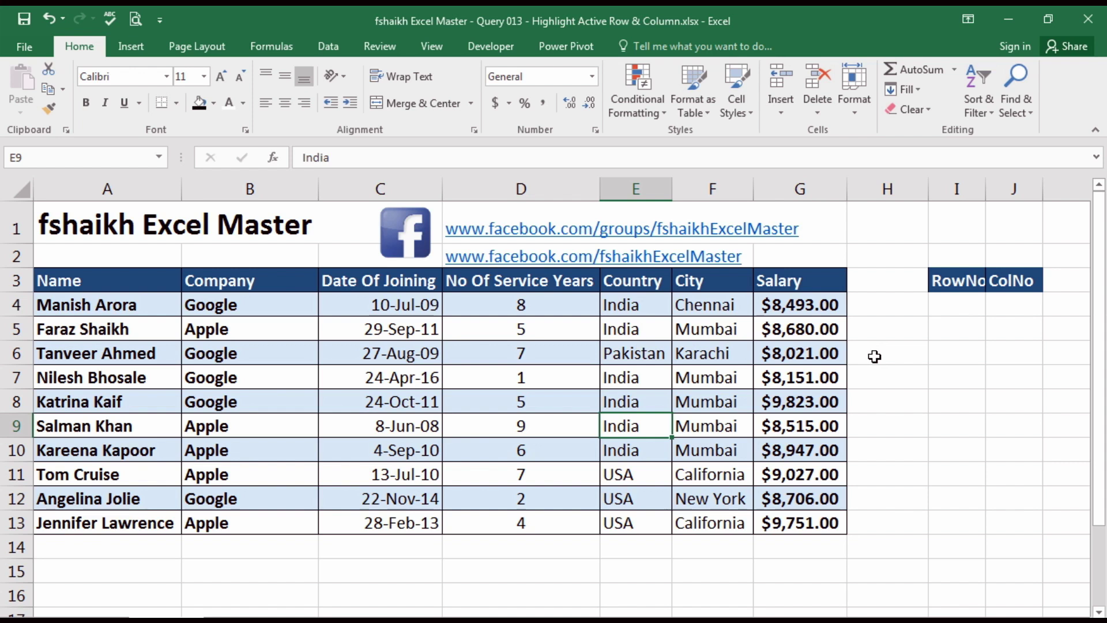
click(957, 281)
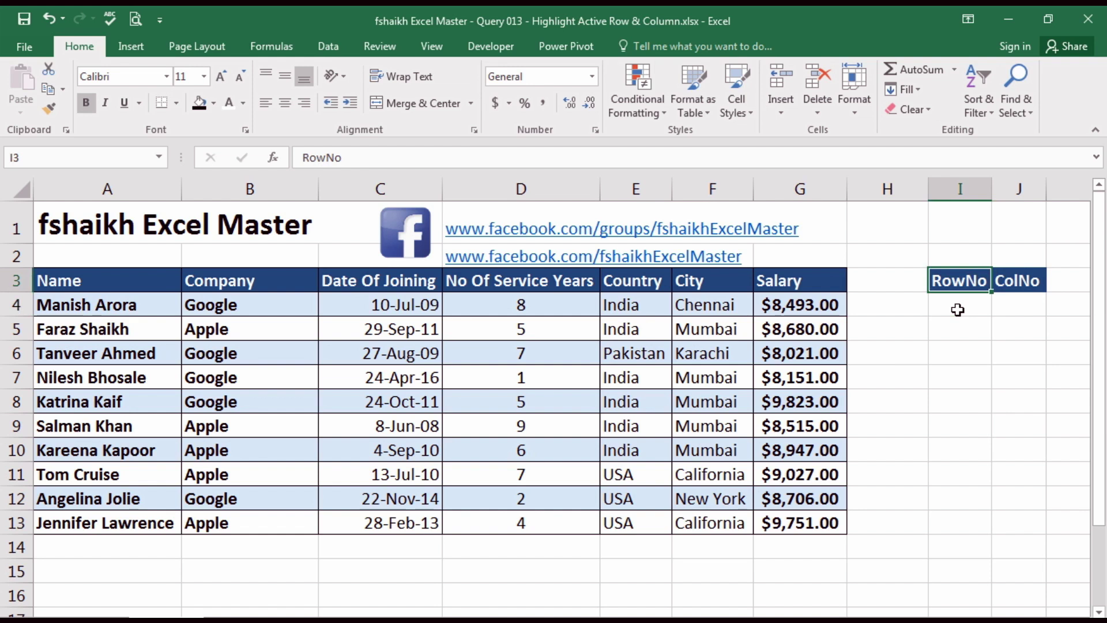
Name cell I4 'RowNo' through the Name Box
click(957, 310)
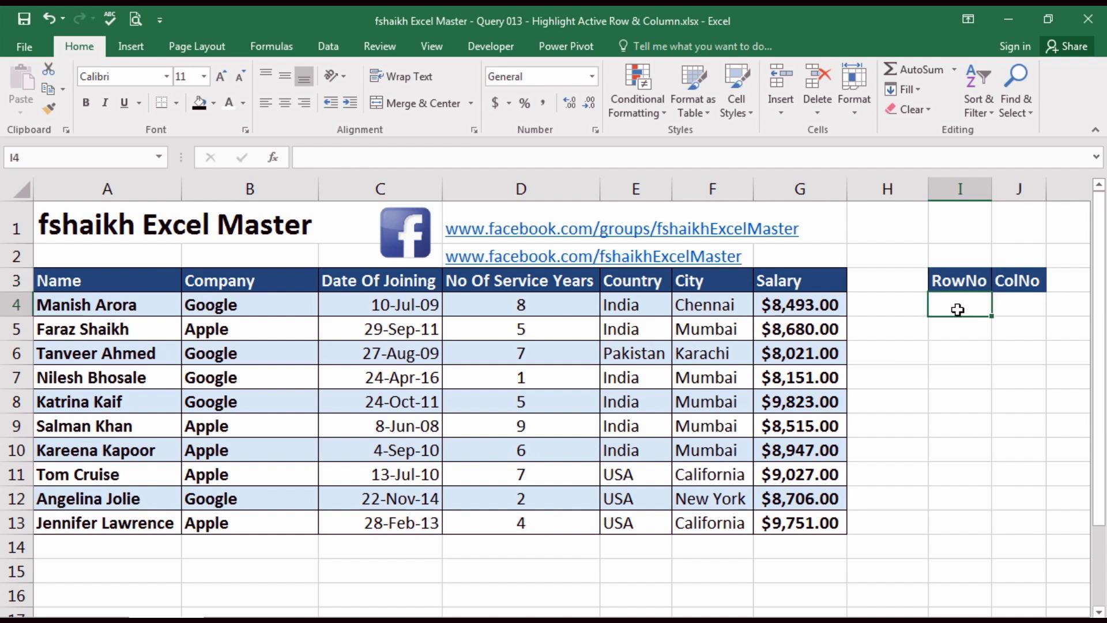
click(1025, 303)
click(971, 304)
key(Right)
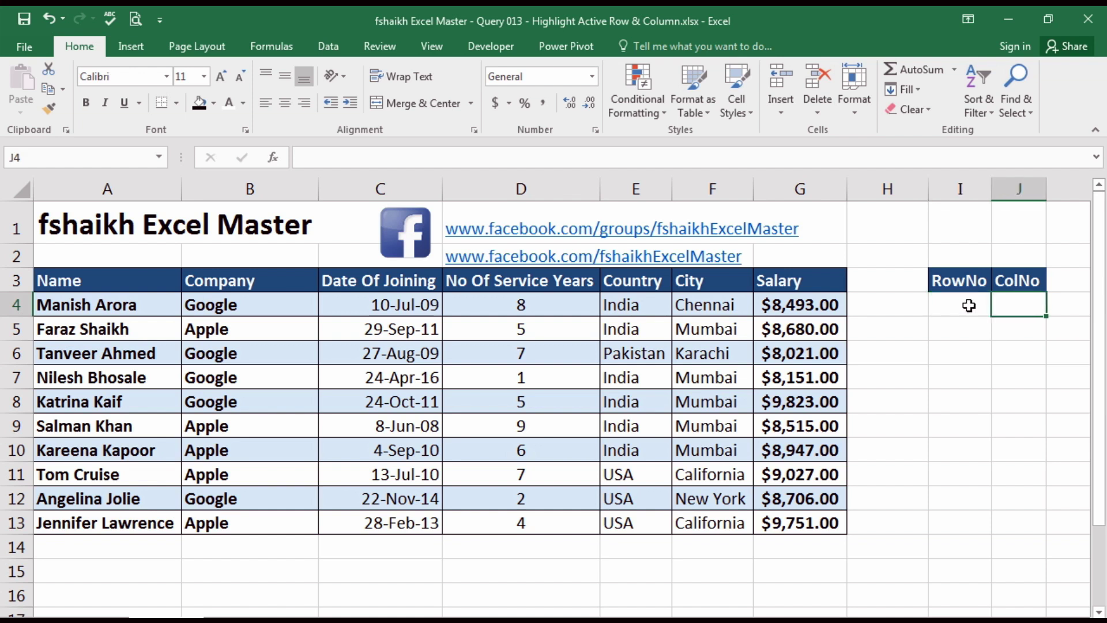
click(968, 305)
click(105, 157)
text(ROwNo)
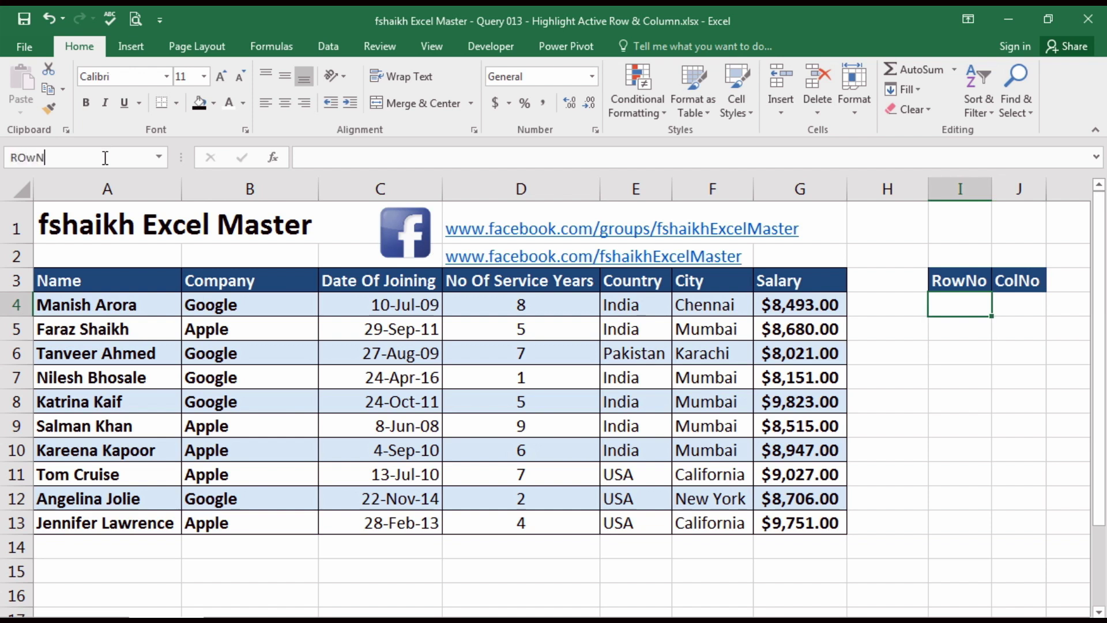
key(BackSpace)
key(BackSpace)
key(BackSpace)
key(BackSpace)
text(owNo)
key(Escape)
Name cell J4 'ColNo' through the Name Box
key(Right)
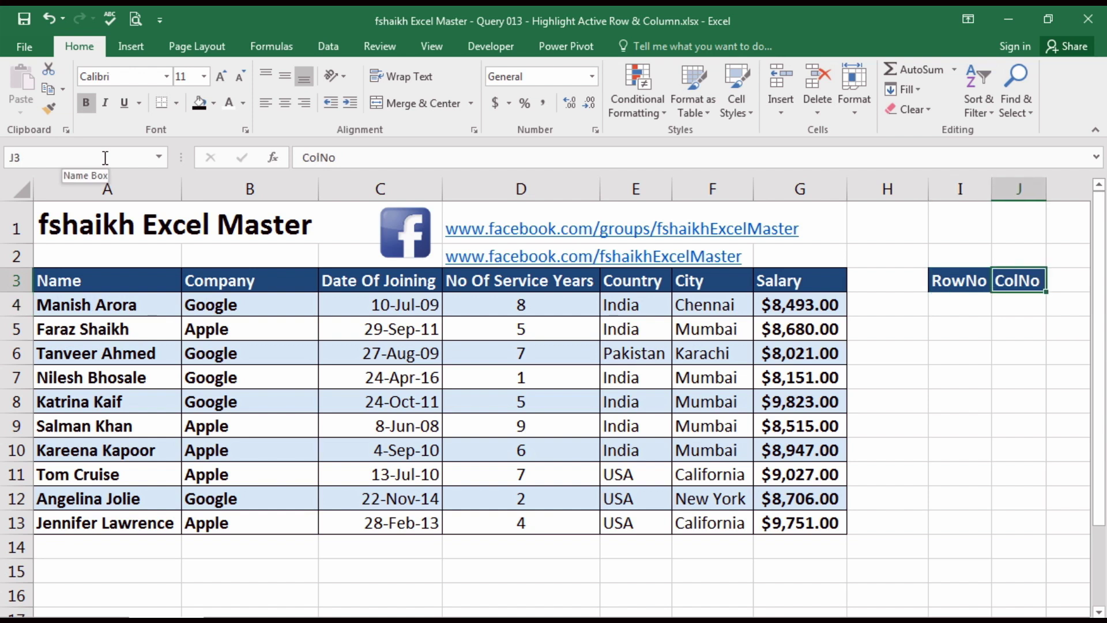
click(84, 154)
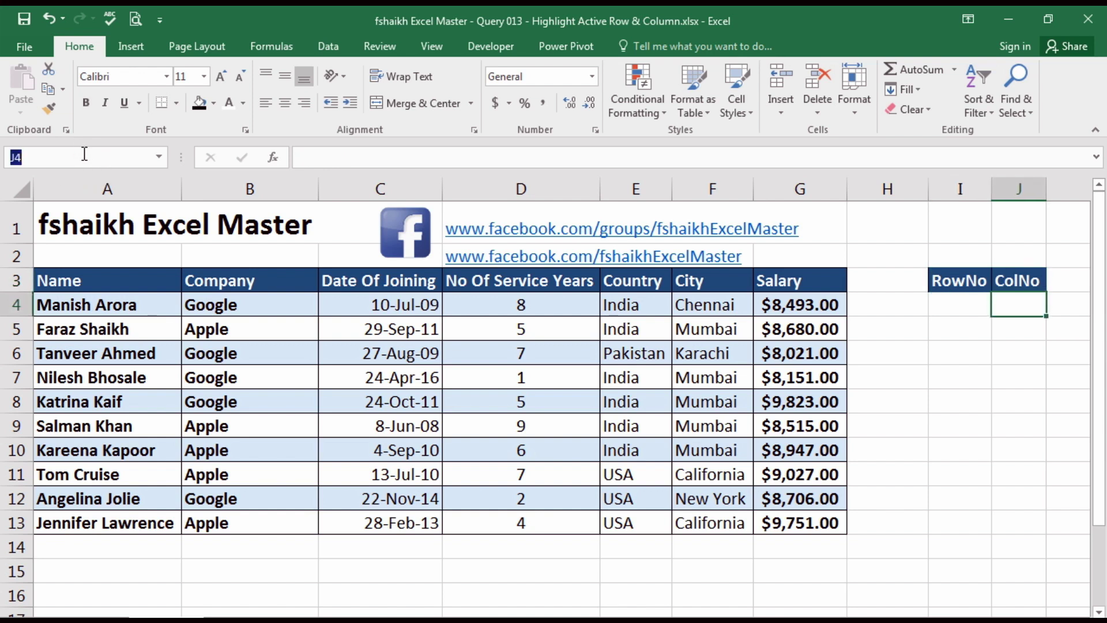
text(ColNo)
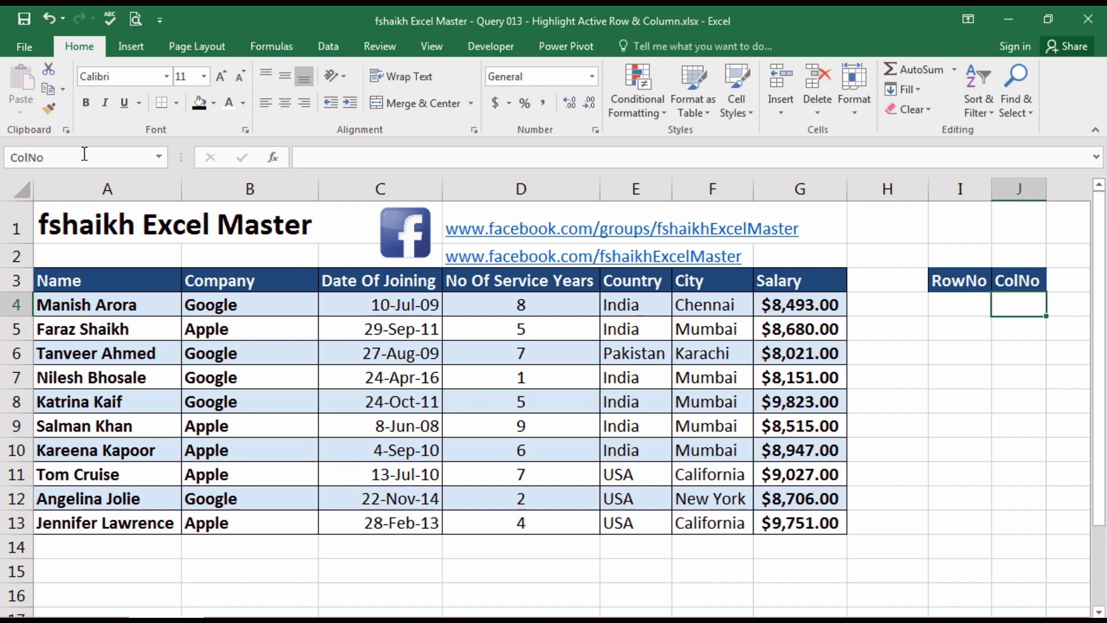
key(Return)
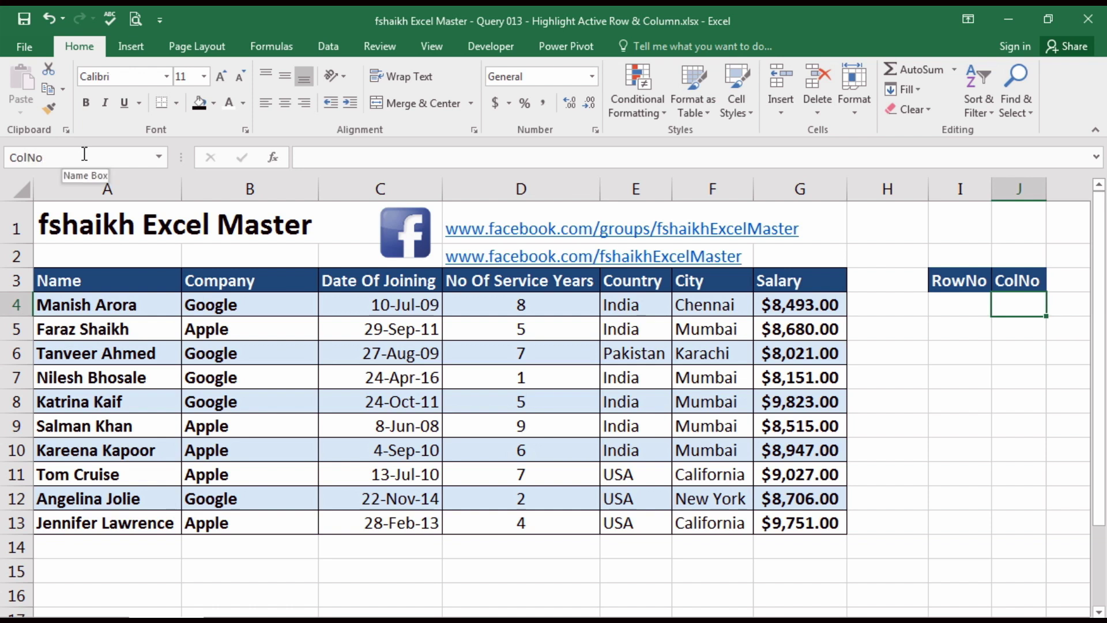
Check the Formulas Define Name dialog, cancel it, and bring up the Developer ribbon
click(344, 40)
click(292, 46)
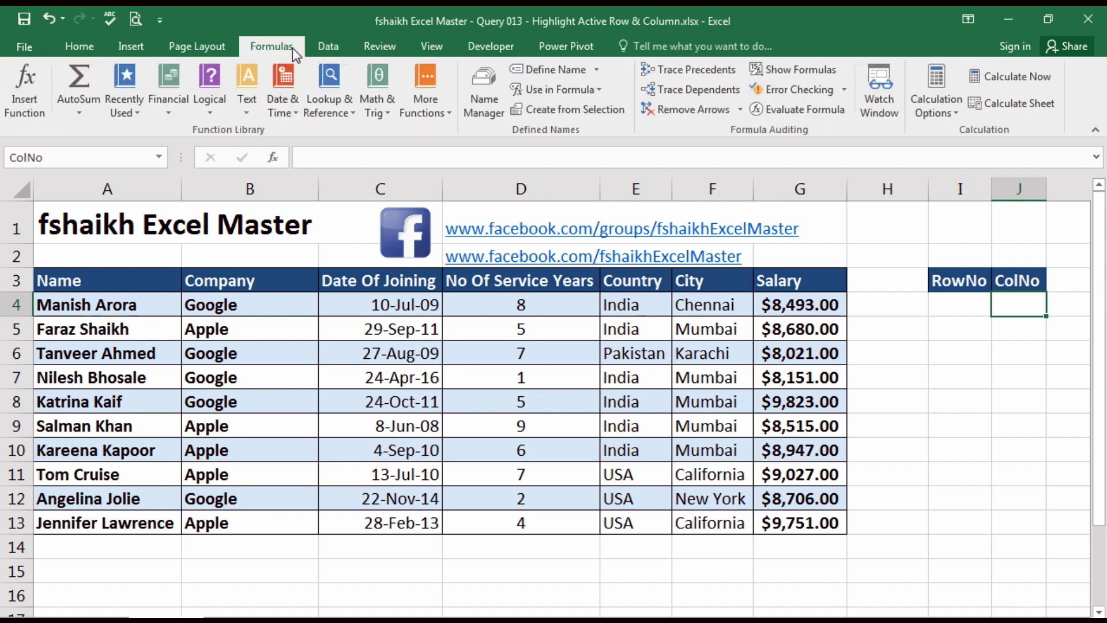
click(597, 69)
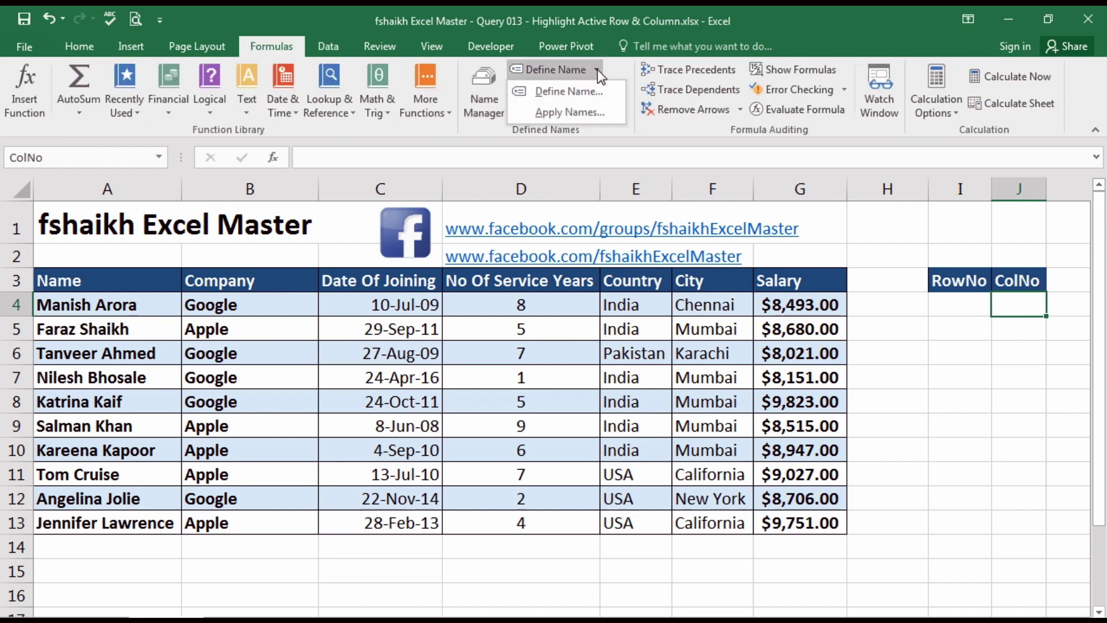
click(563, 89)
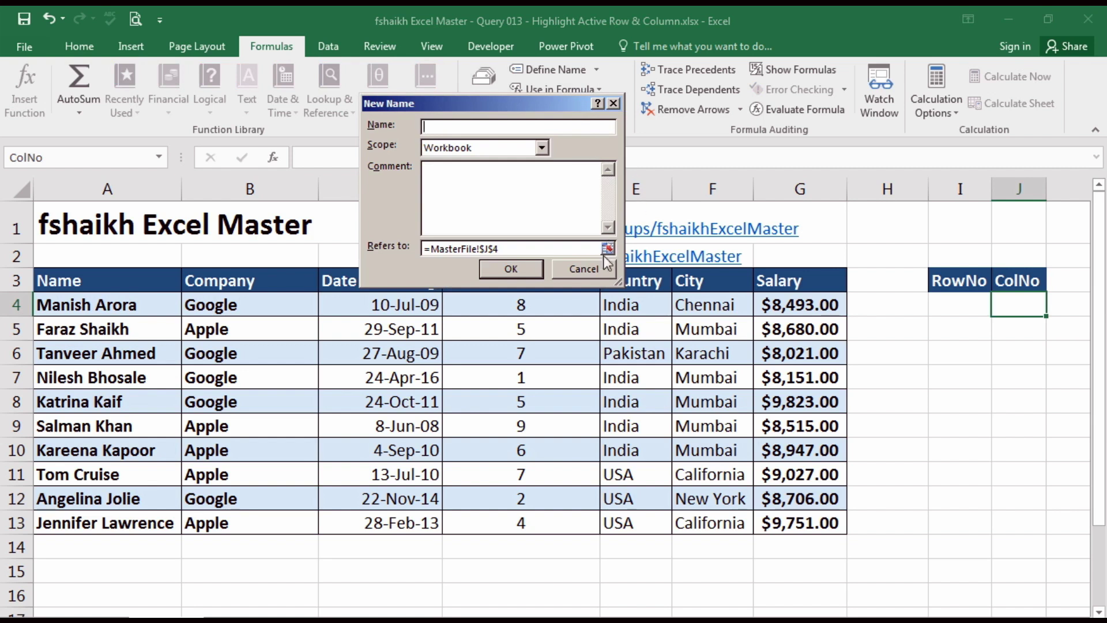
click(584, 269)
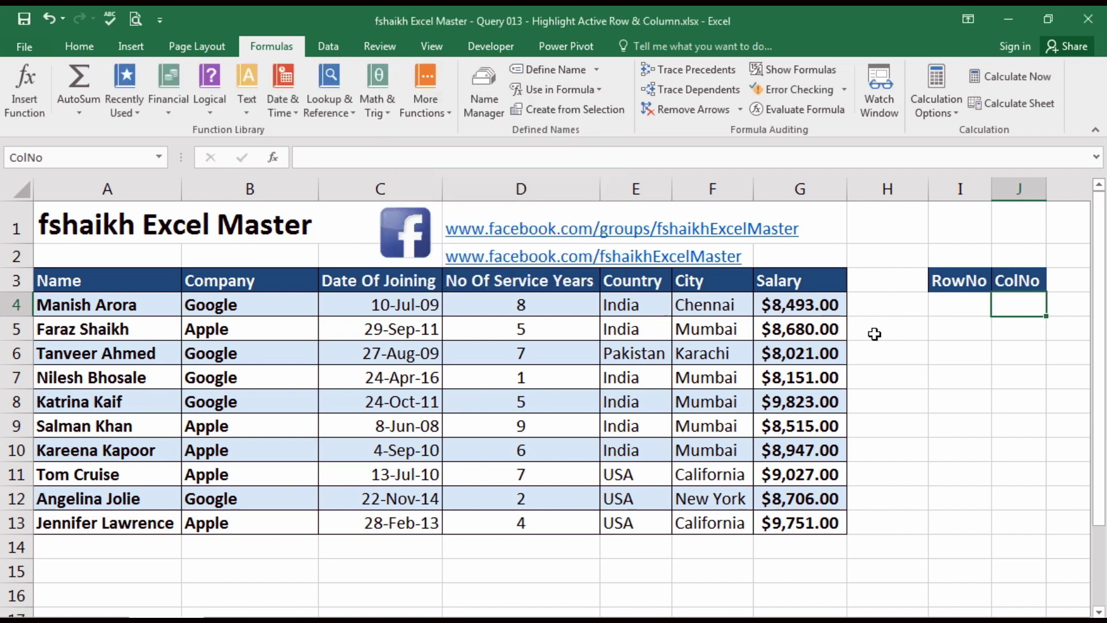
click(69, 49)
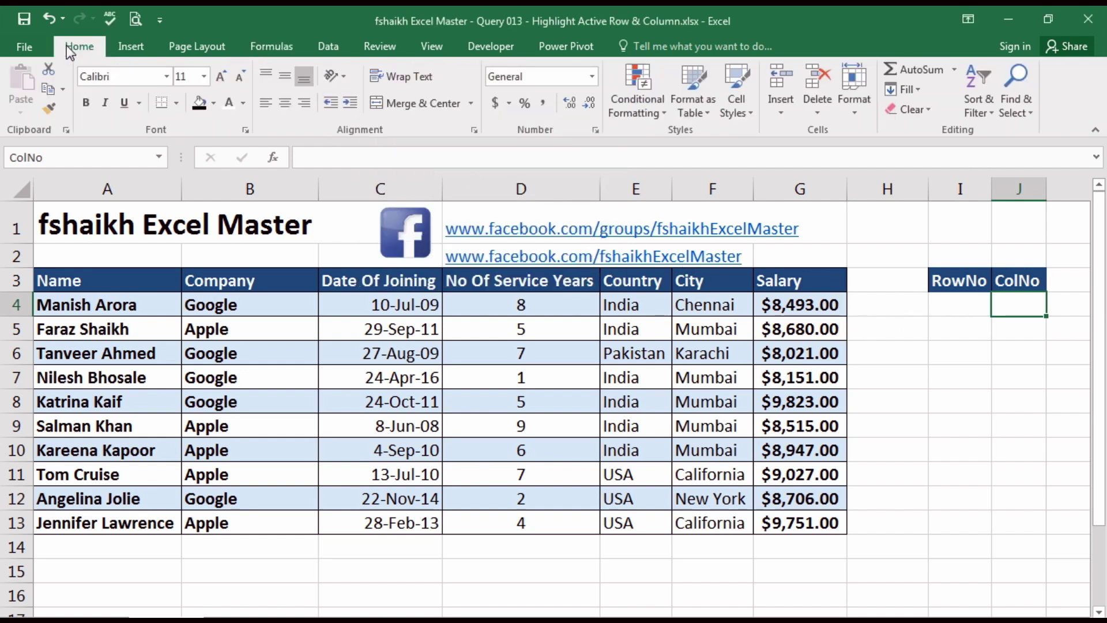
click(505, 52)
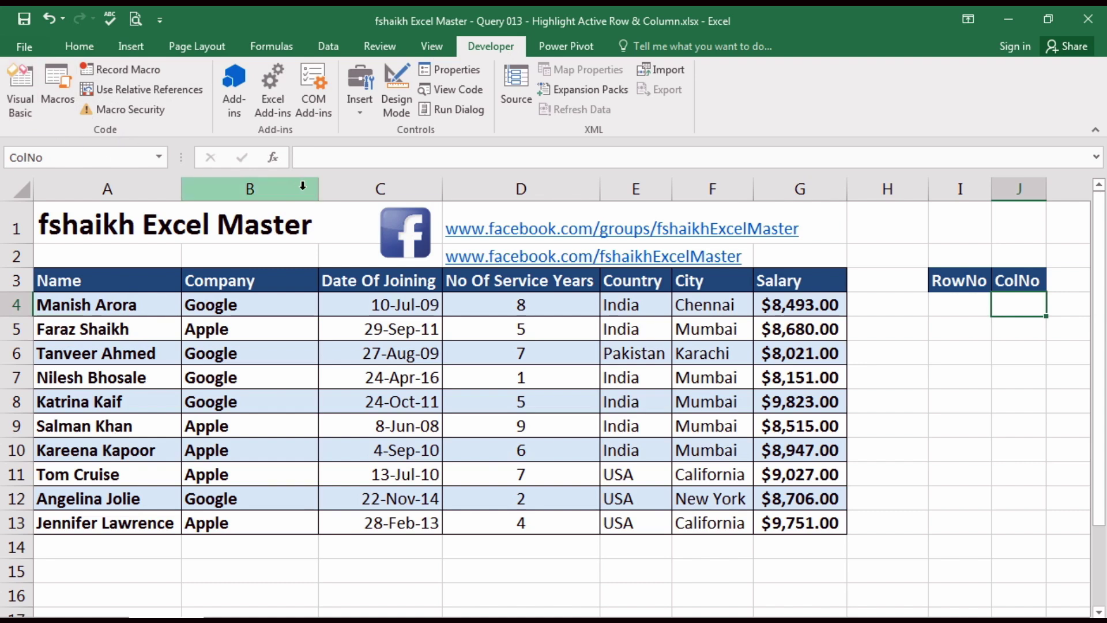
Open the Sheet2 (MasterFile) code module in VBA and insert a Worksheet SelectionChange stub
click(30, 96)
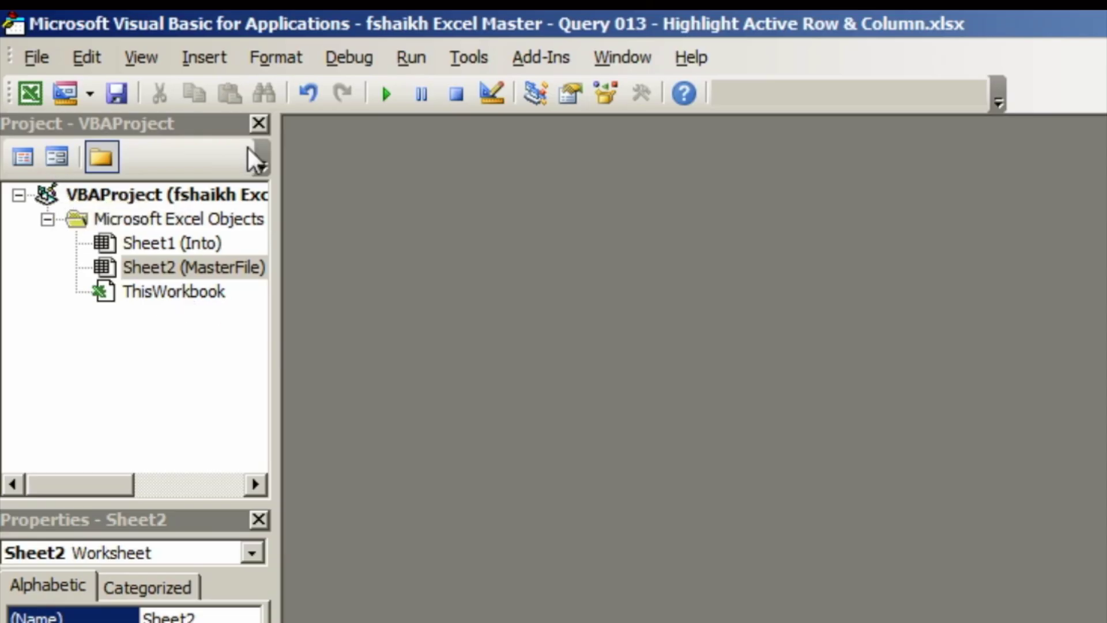
click(158, 124)
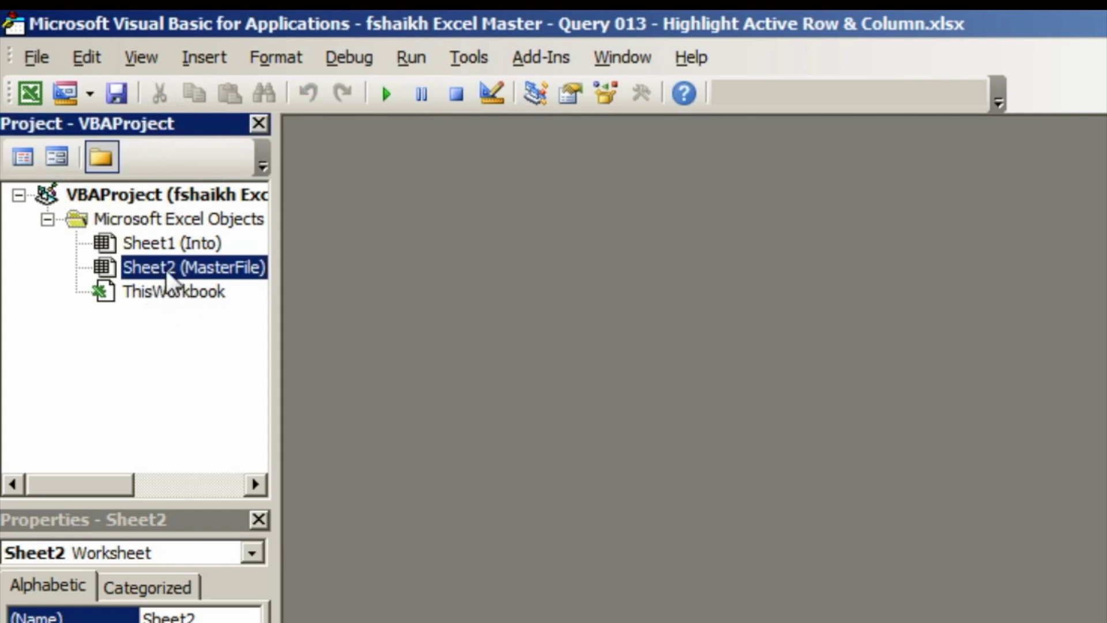
double_click(201, 266)
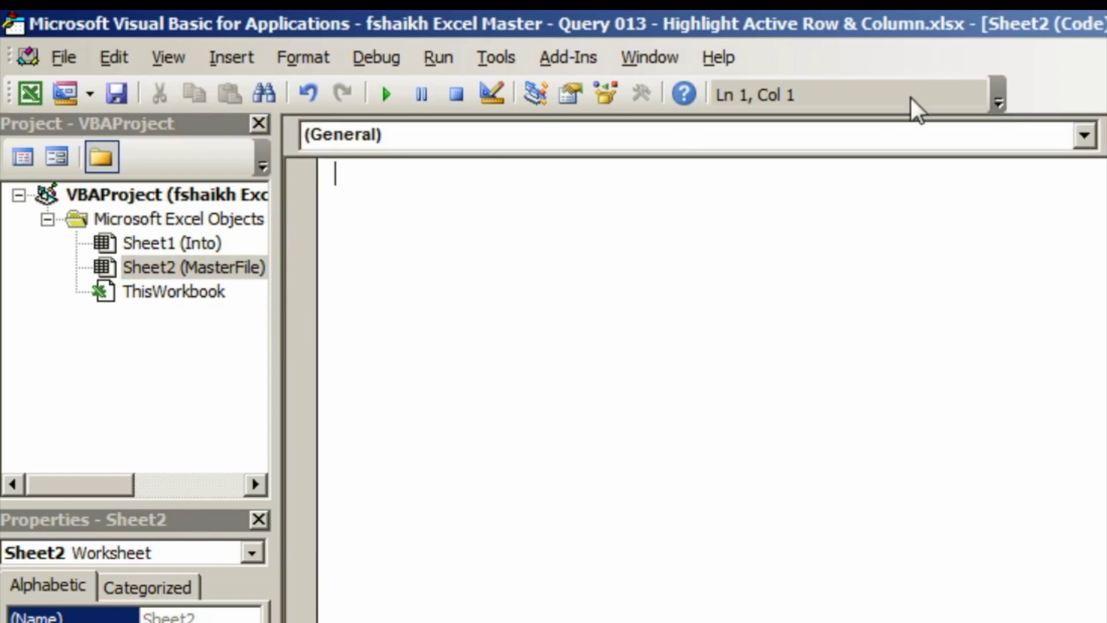
click(1083, 136)
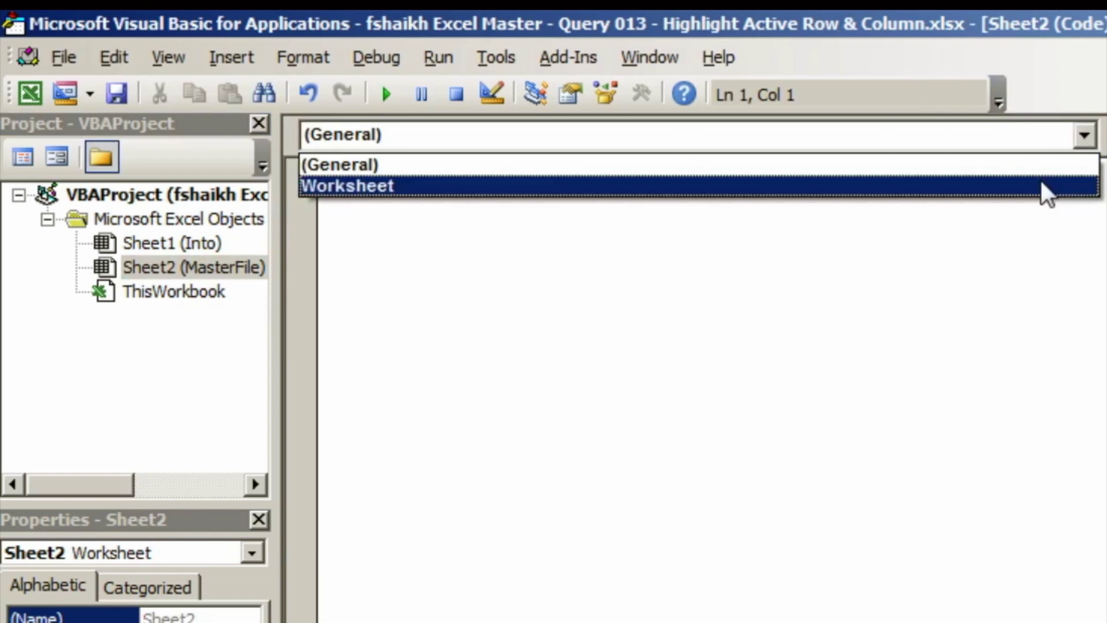
click(1047, 186)
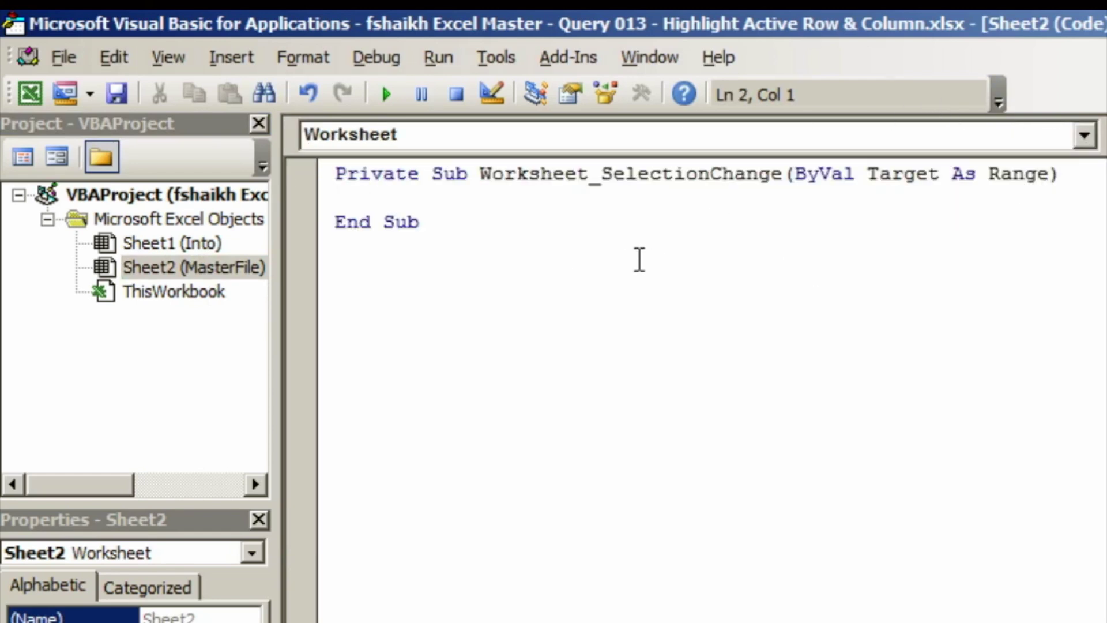
Write [ColNo] = ActiveCell.Column inside the SelectionChange procedure
key(Return)
key(Up)
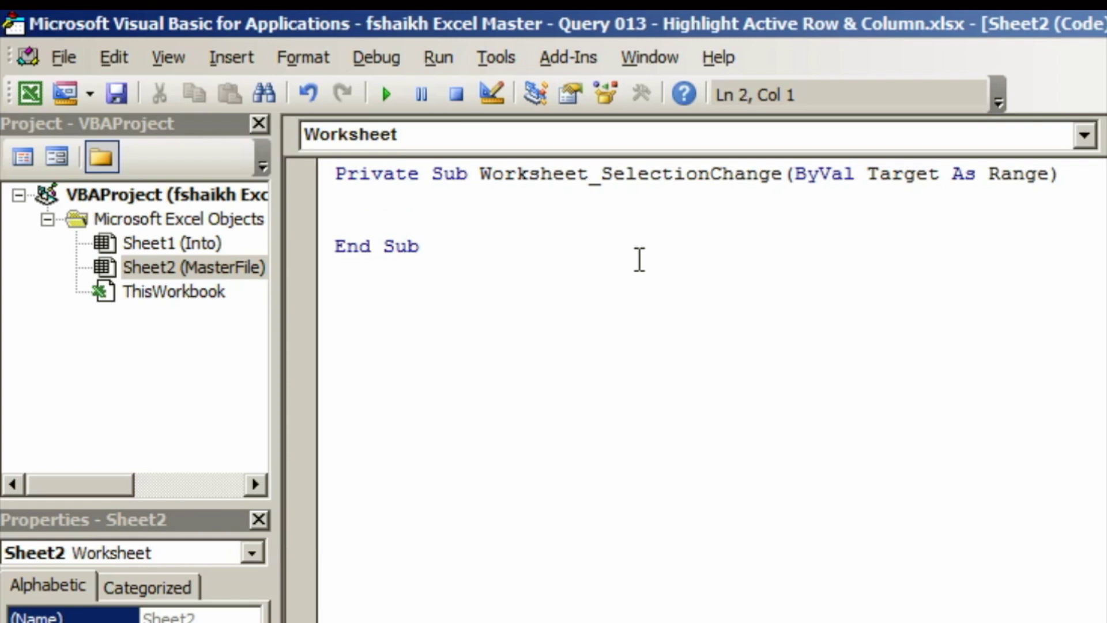
key(Return)
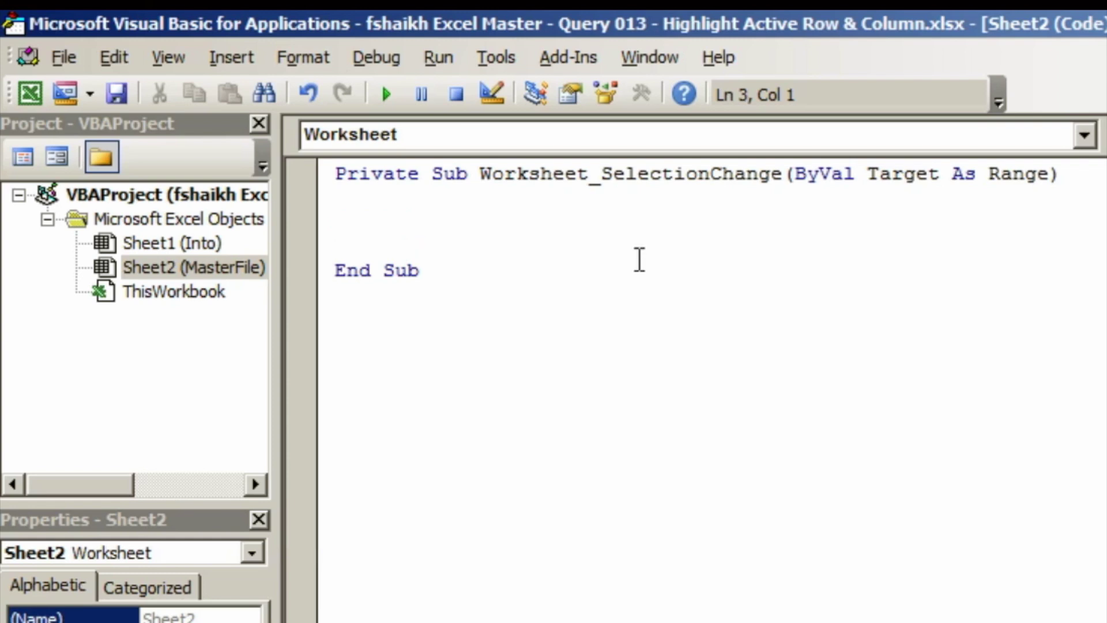
text([ColNo] = activecell.col)
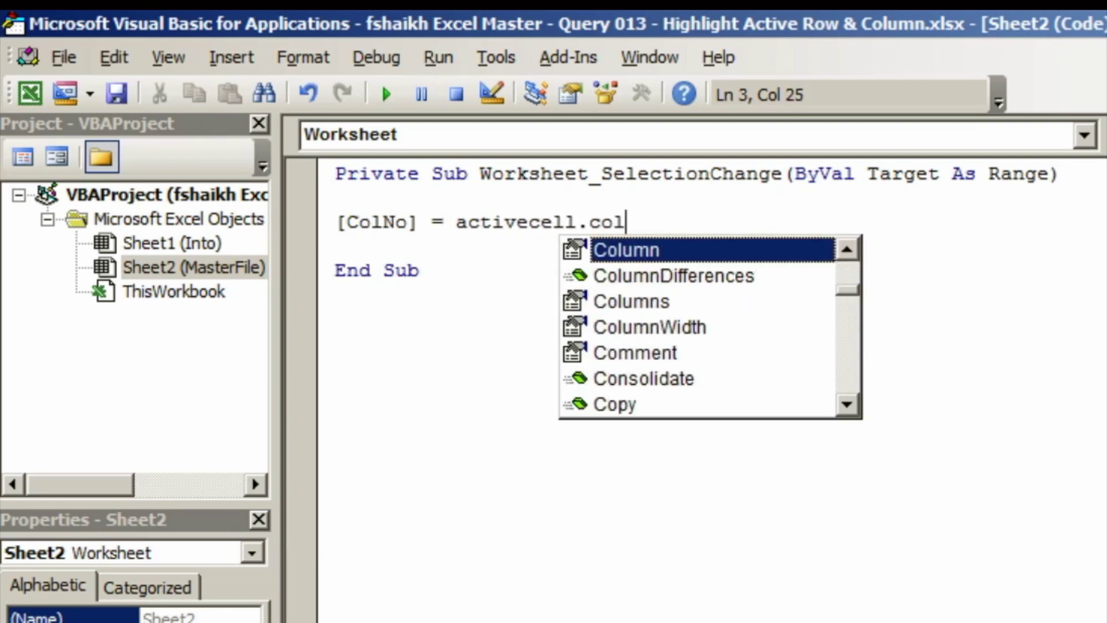
key(Return)
Add the line [RowNo] = ActiveCell.Row below it and remove the extra blank line
text(R)
key(BackSpace)
text([Rpw)
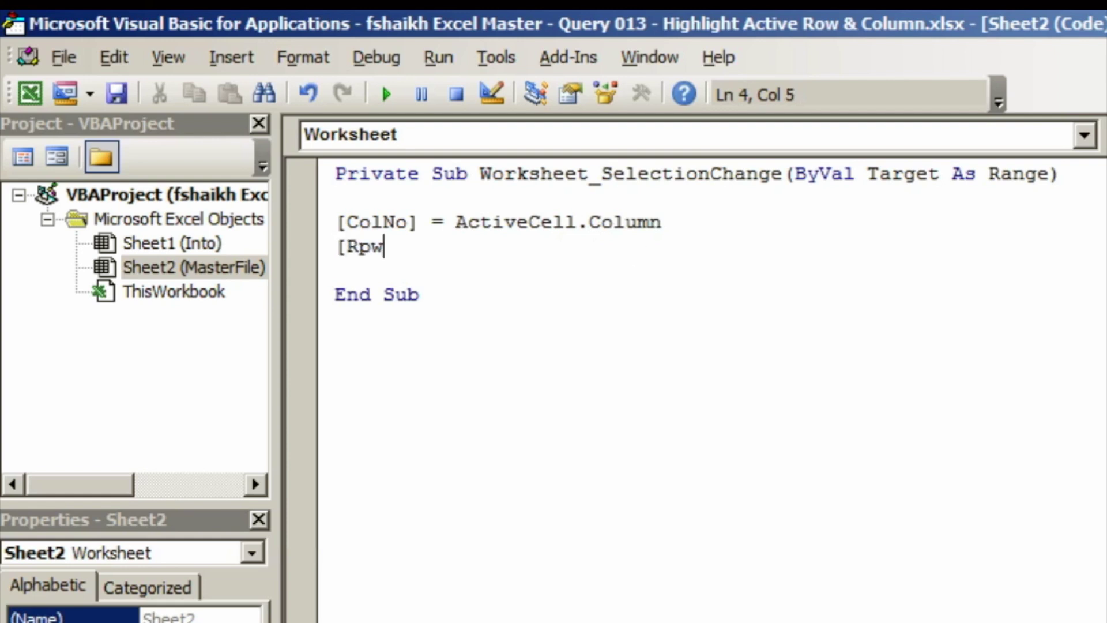
key(BackSpace)
key(BackSpace)
text(owNo])
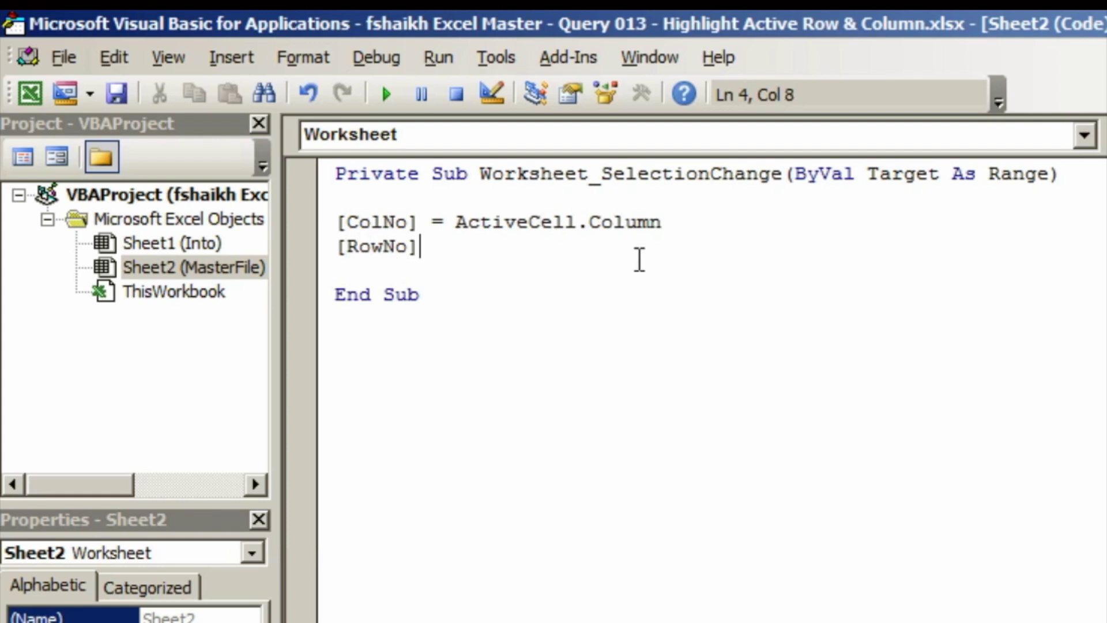
text( = A)
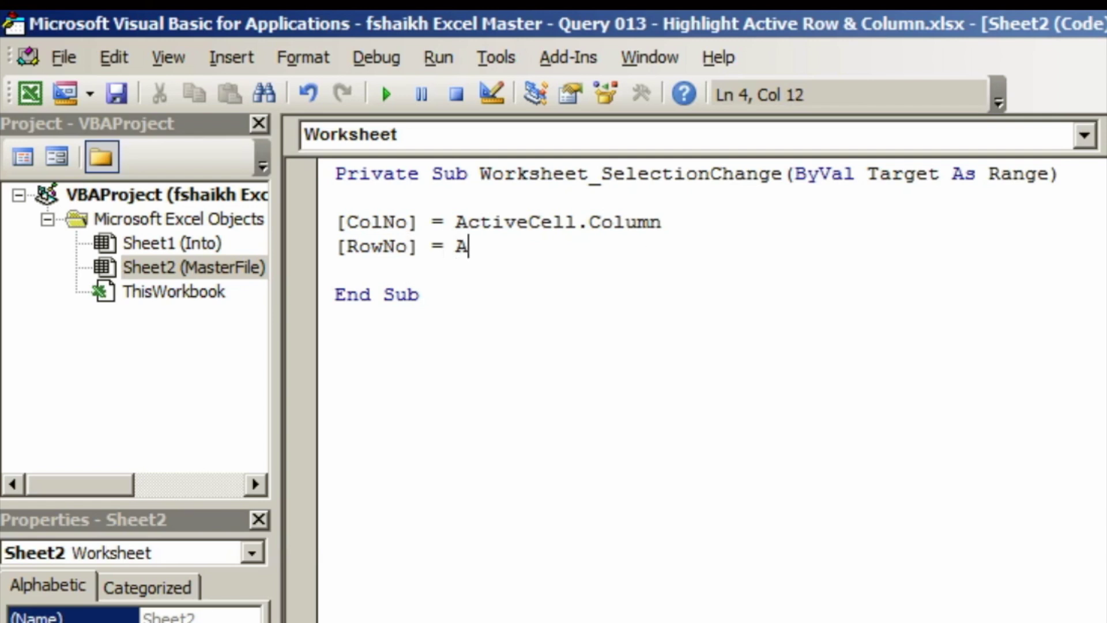
text(ctivecell)
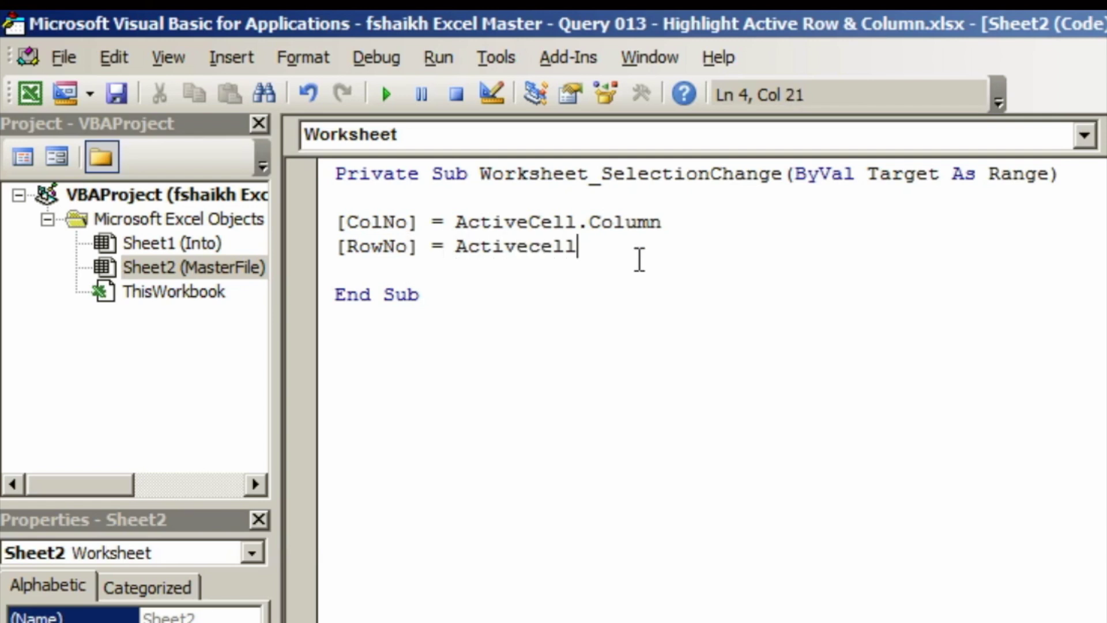
text(.row)
key(Return)
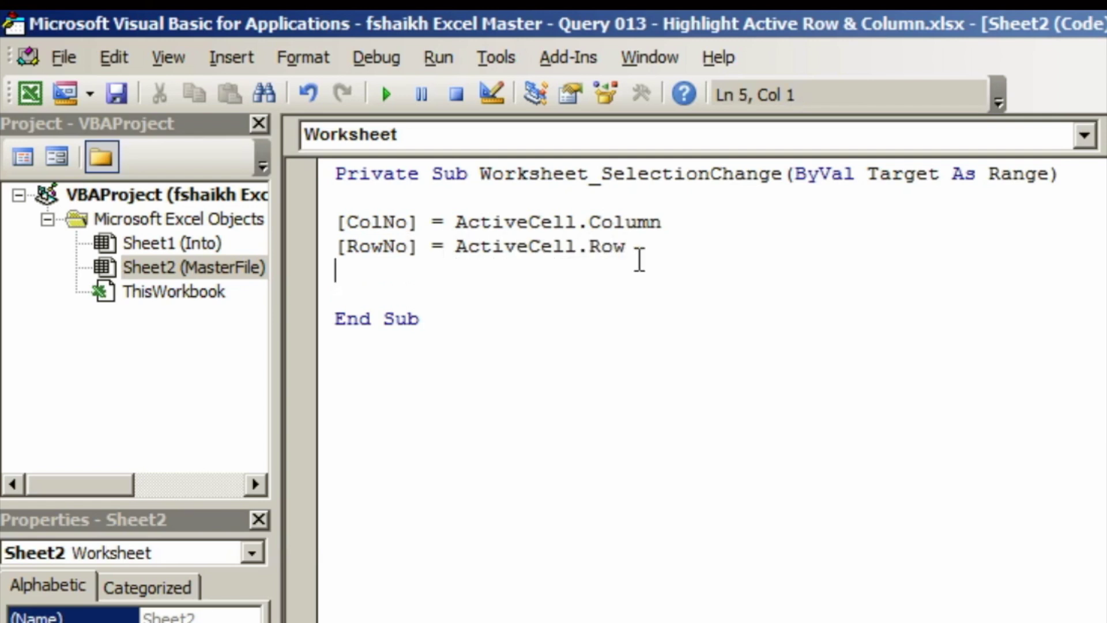
key(BackSpace)
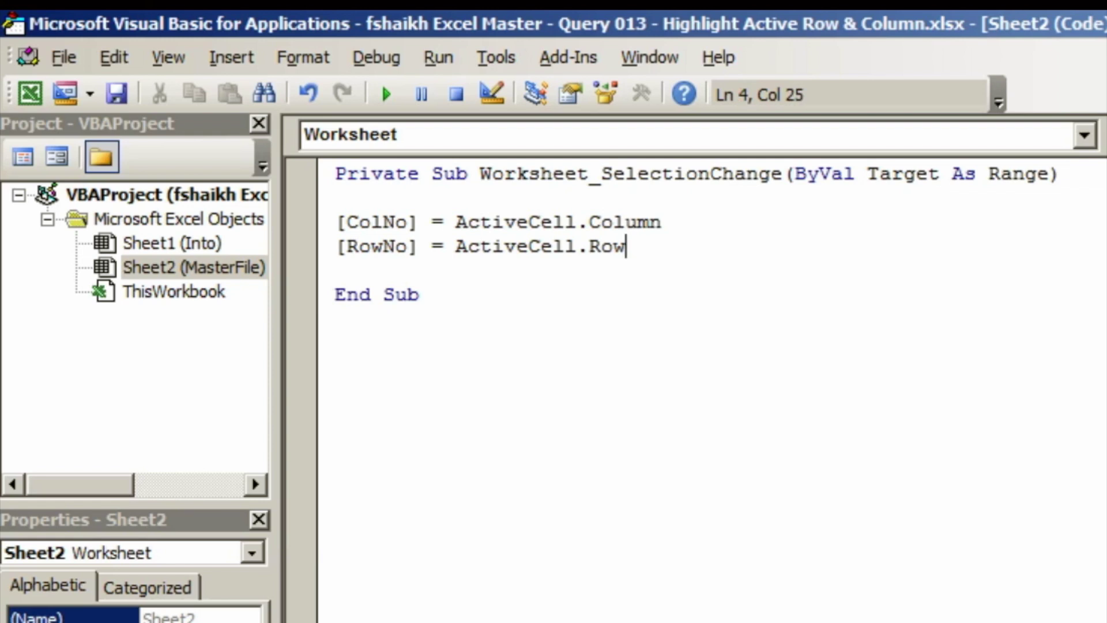
click(663, 222)
key(alt+F11)
Move around the table with arrow keys, confirming RowNo and ColNo track the active cell
click(638, 305)
key(Down)
key(Right)
key(Right)
key(Right)
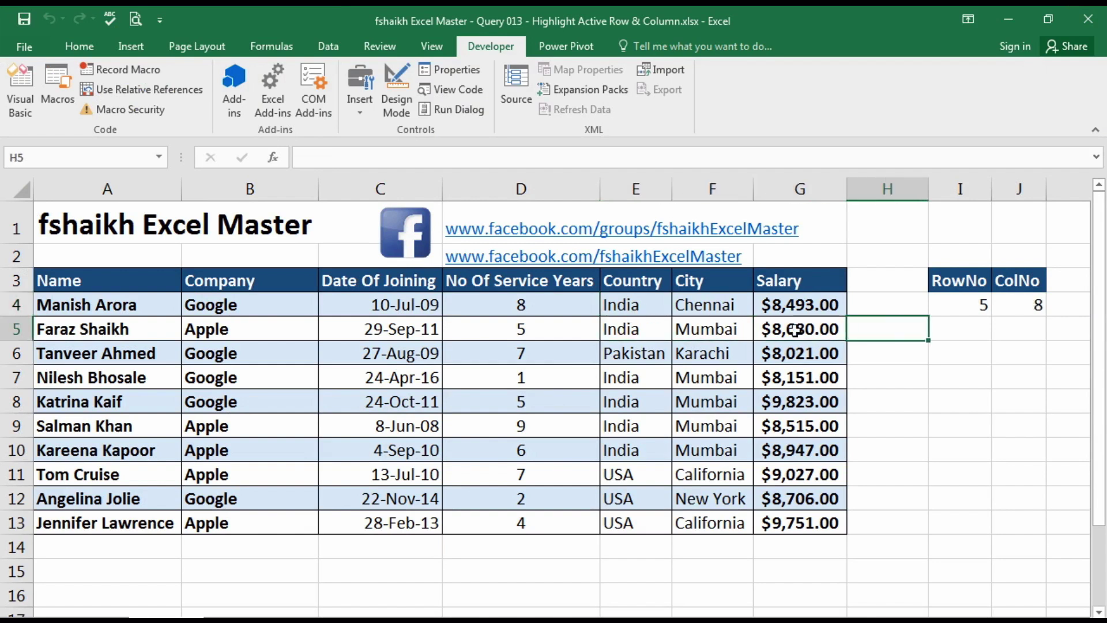
key(Left)
key(Down)
key(Left)
key(Left)
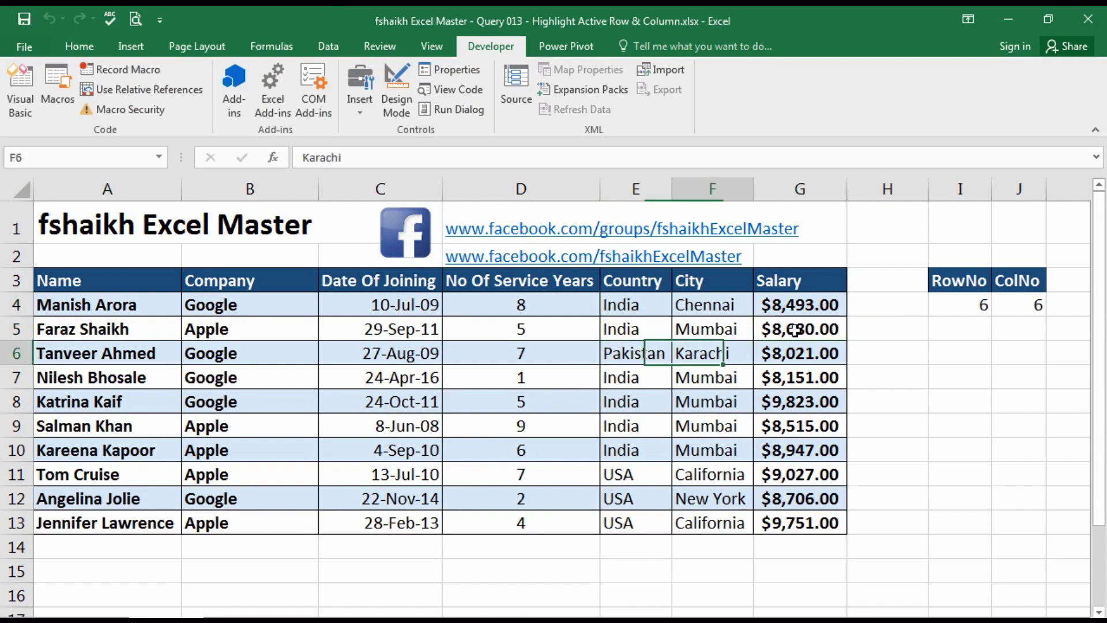
key(Right)
key(Down)
key(Left)
key(Left)
key(Down)
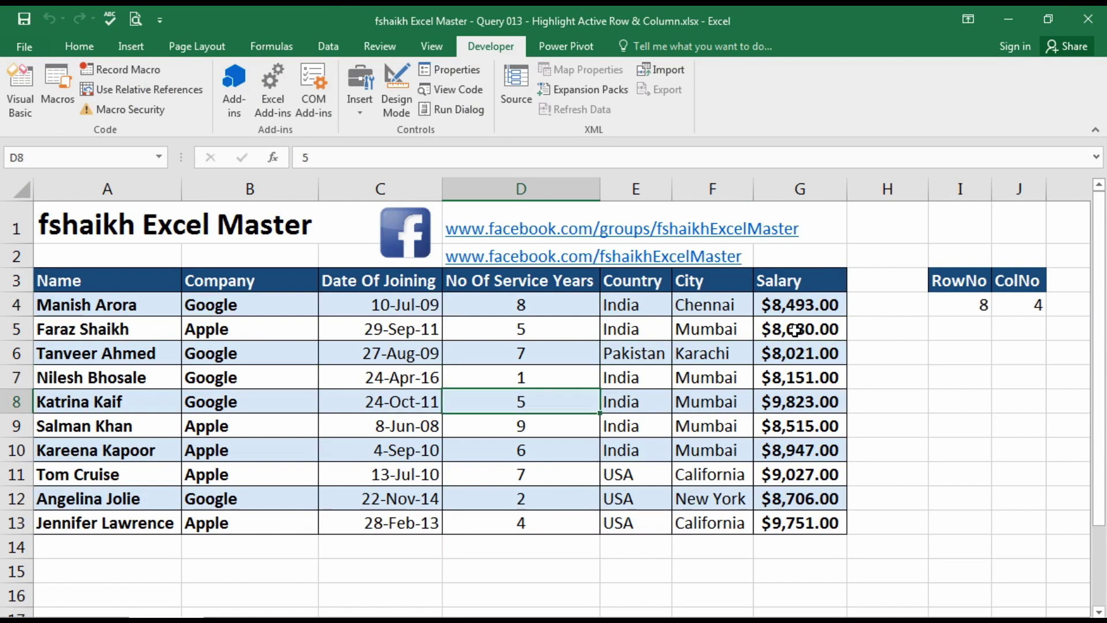
key(Up)
key(Up)
key(Up)
key(Left)
key(Left)
key(Up)
key(Left)
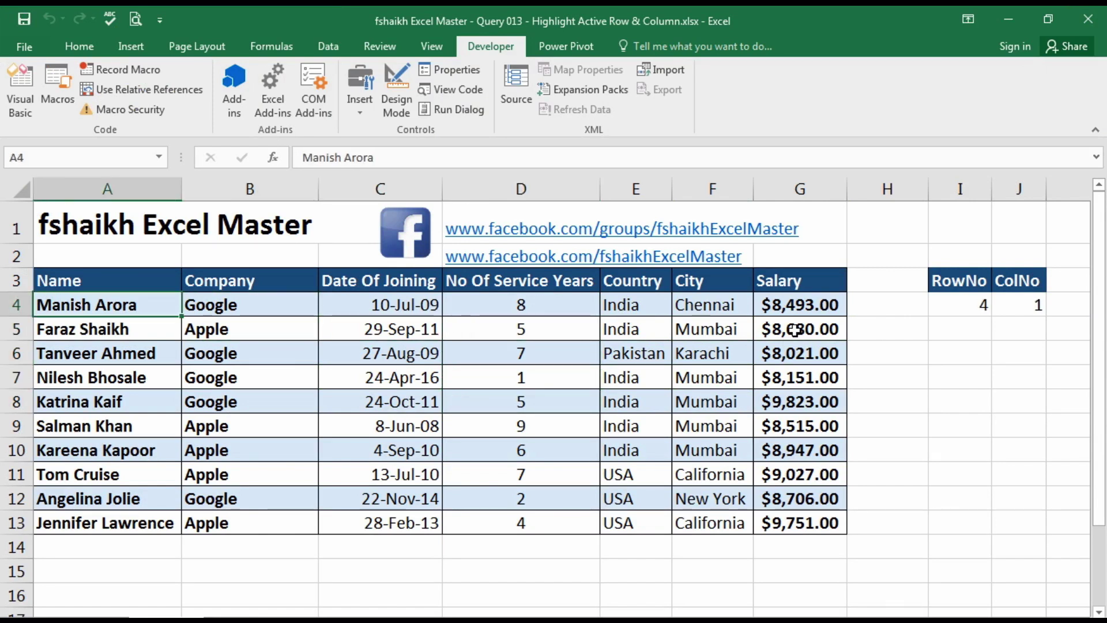
click(98, 53)
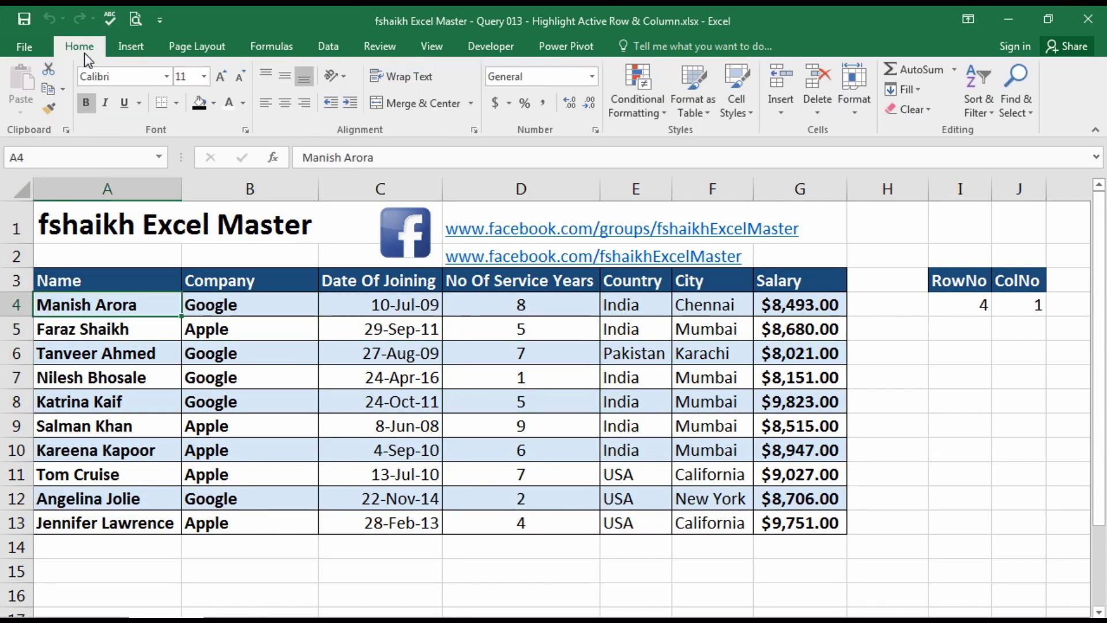
Create a new formula-based conditional formatting rule =ROW(A4)=RowNo
click(634, 113)
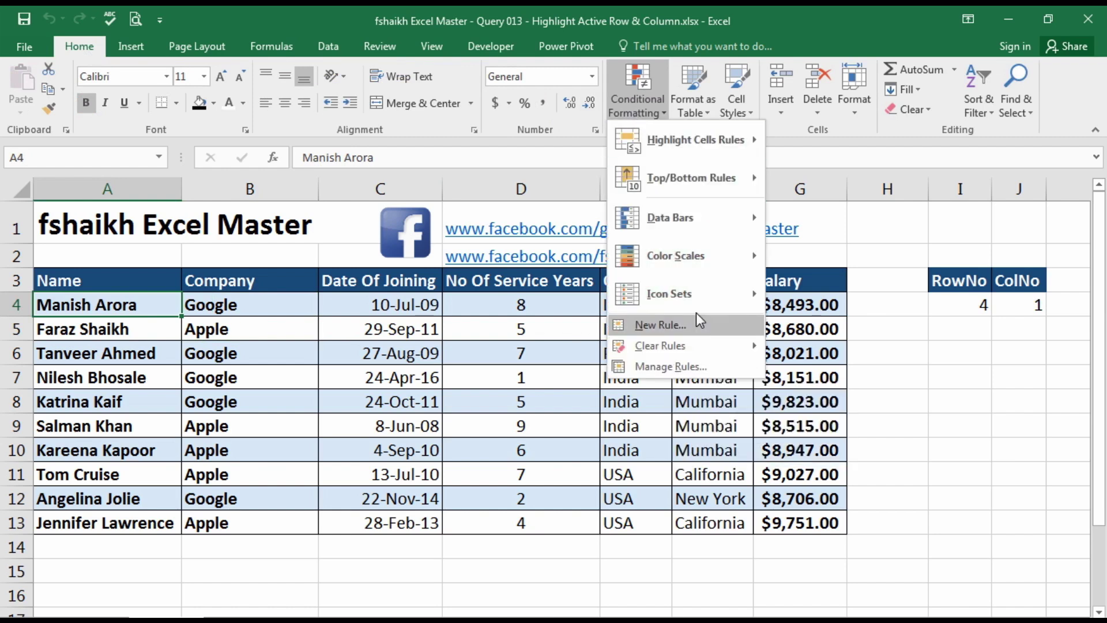
click(660, 326)
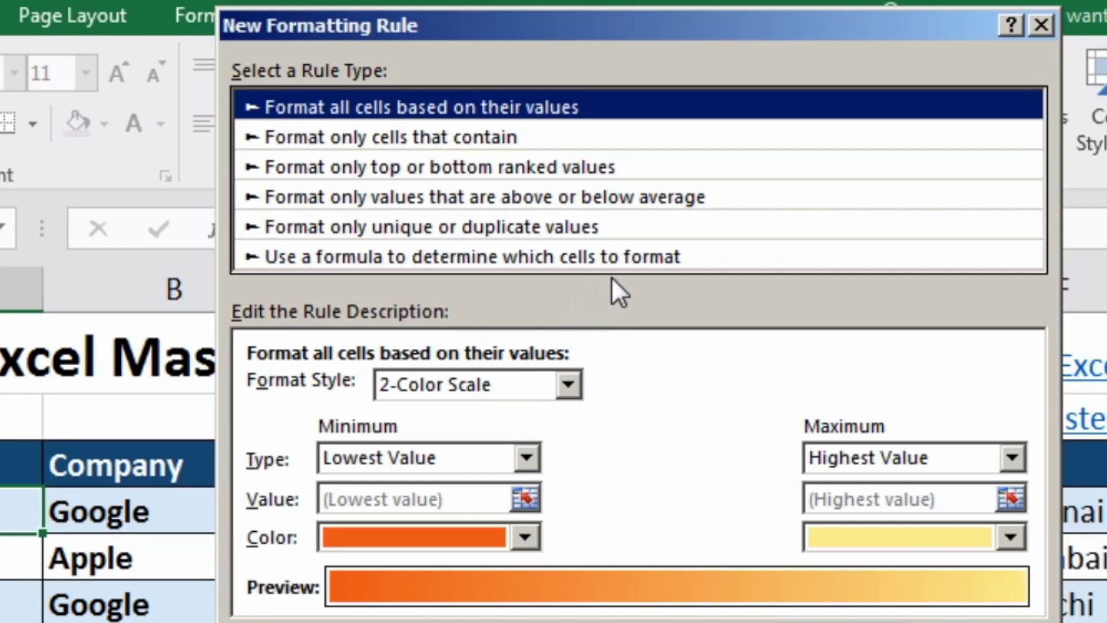
click(656, 257)
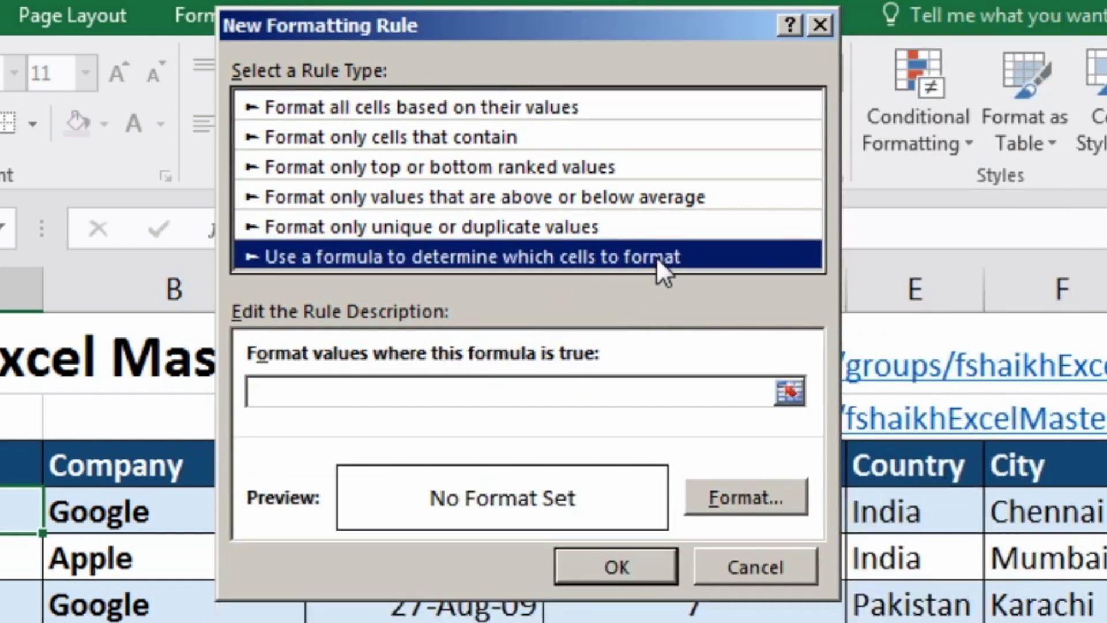
click(445, 390)
text(=ROW()
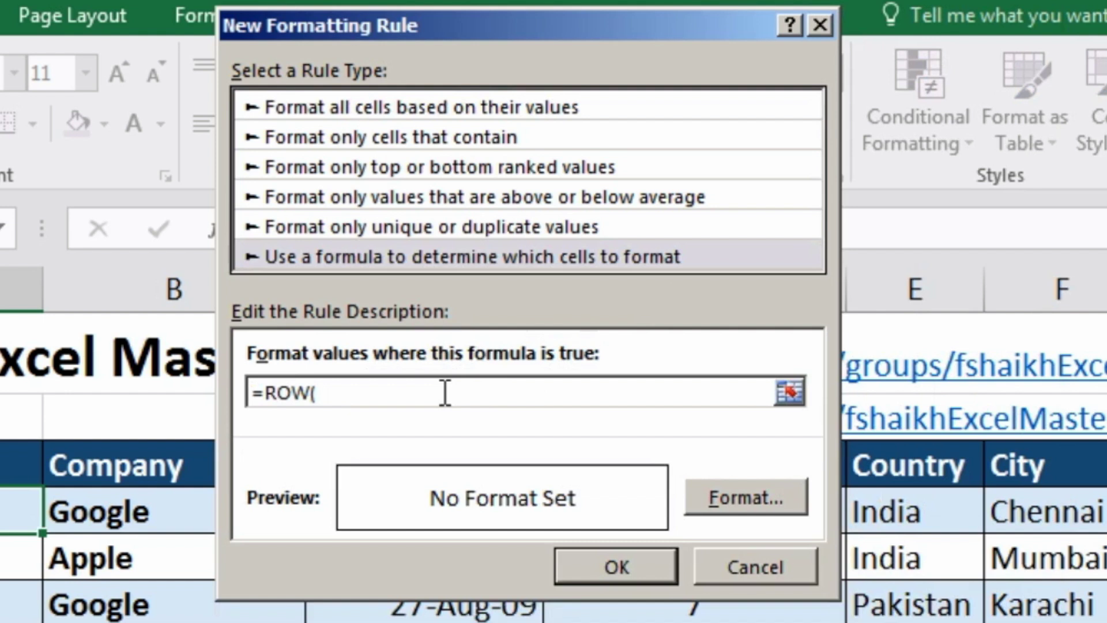
text(A4)=)
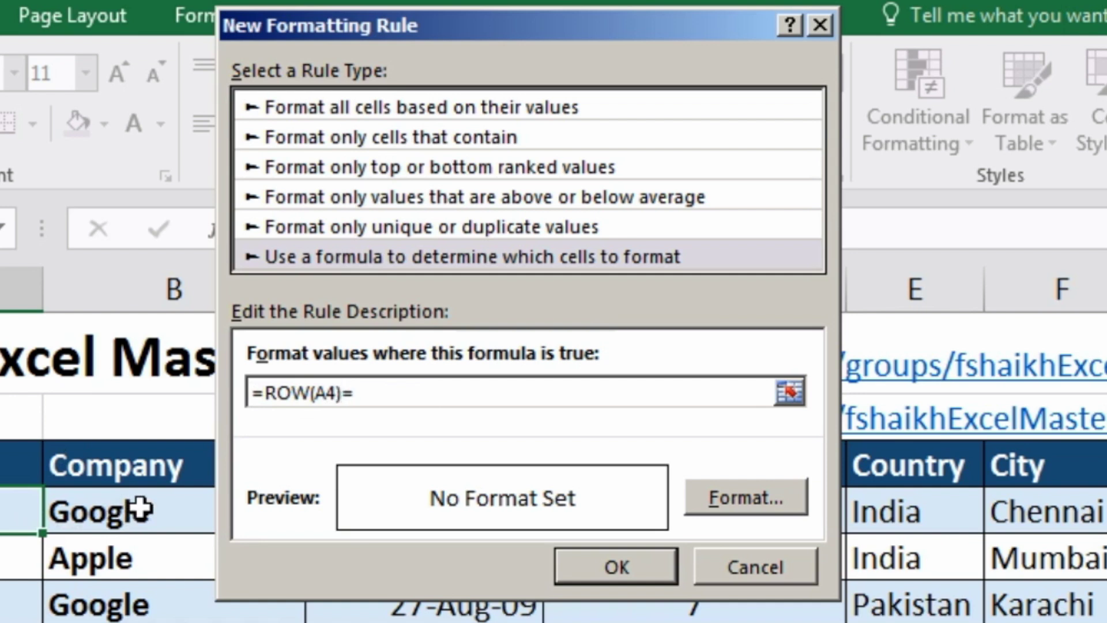
text(RowNo)
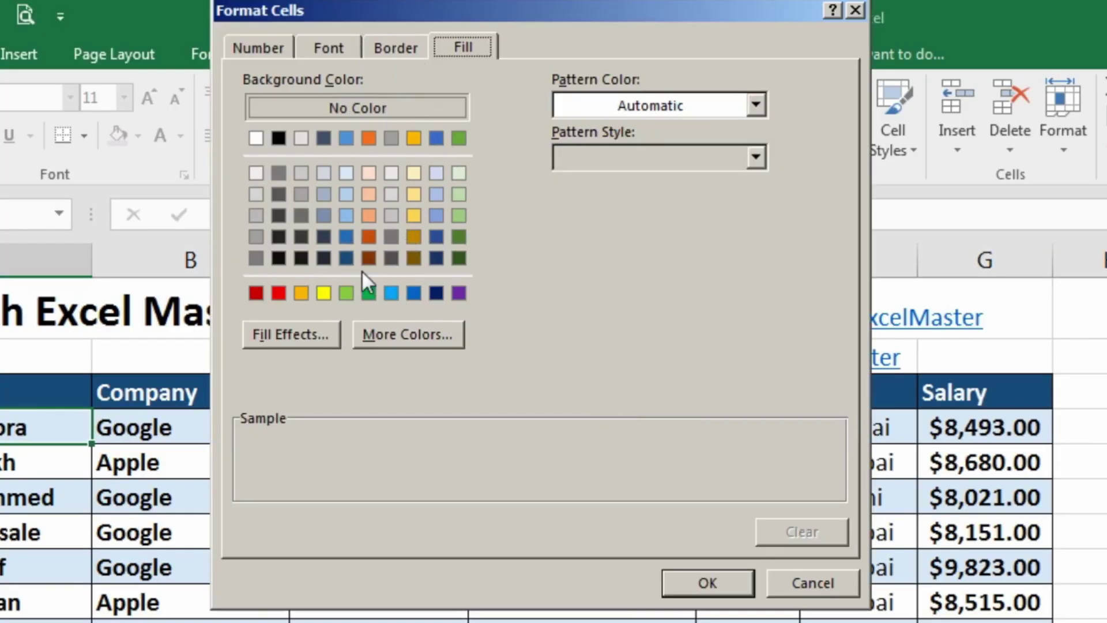
Give the row rule a light green fill and bold red font, then save it
click(345, 293)
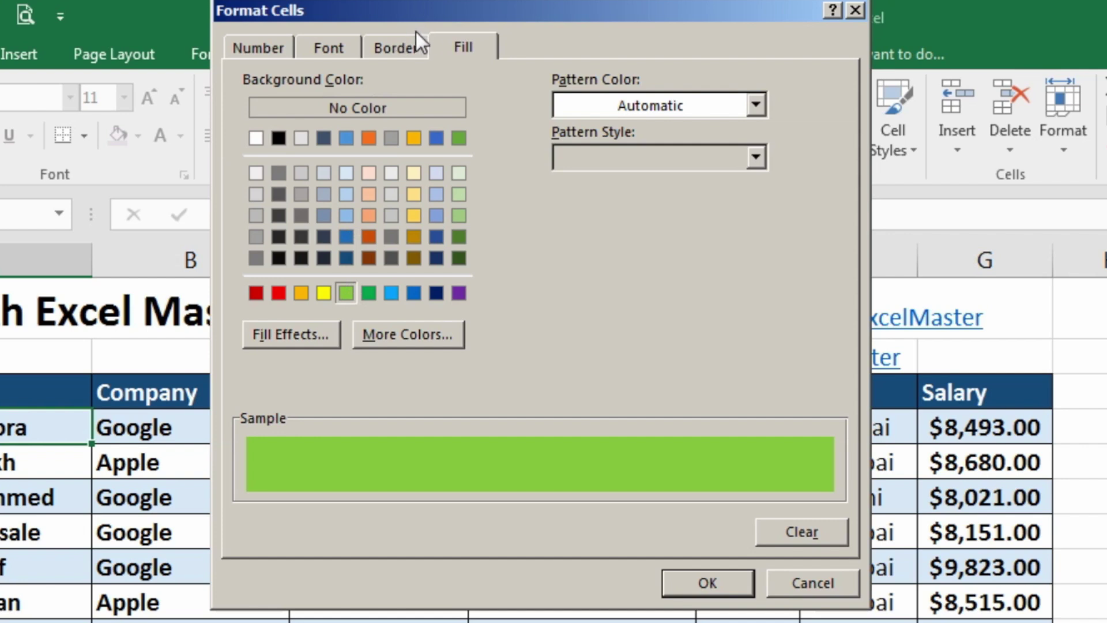
click(392, 46)
click(354, 51)
click(573, 159)
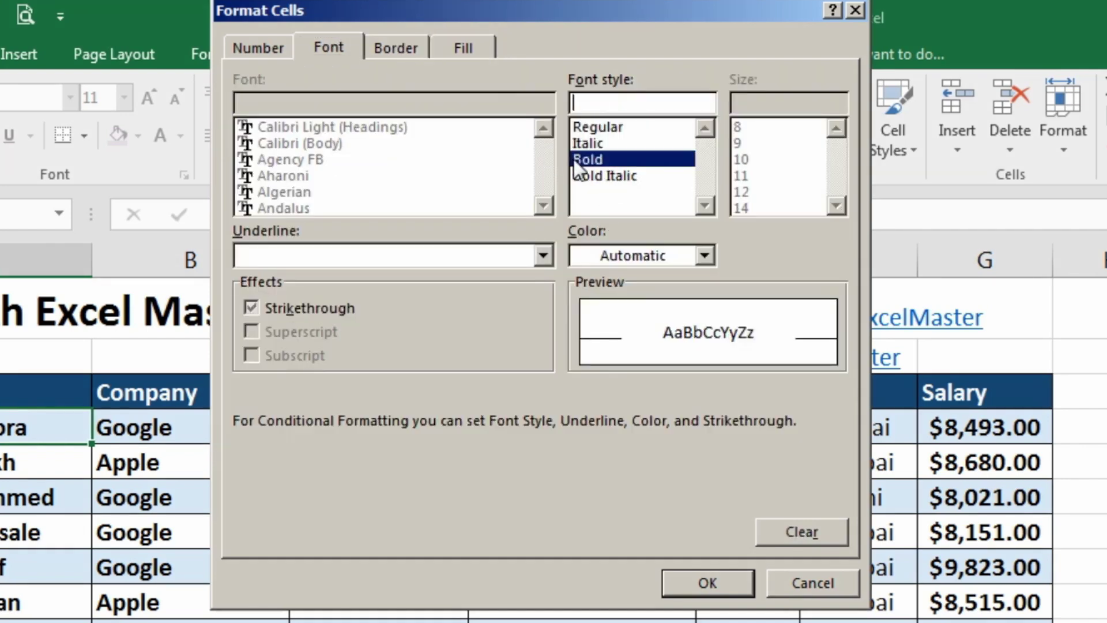
click(699, 254)
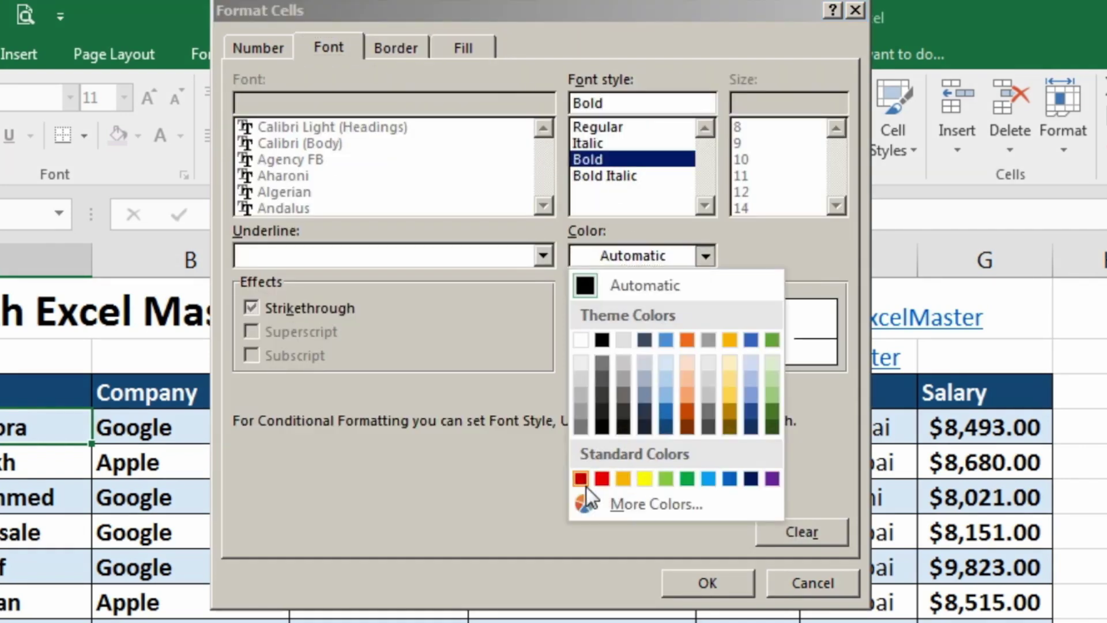
click(602, 478)
click(721, 588)
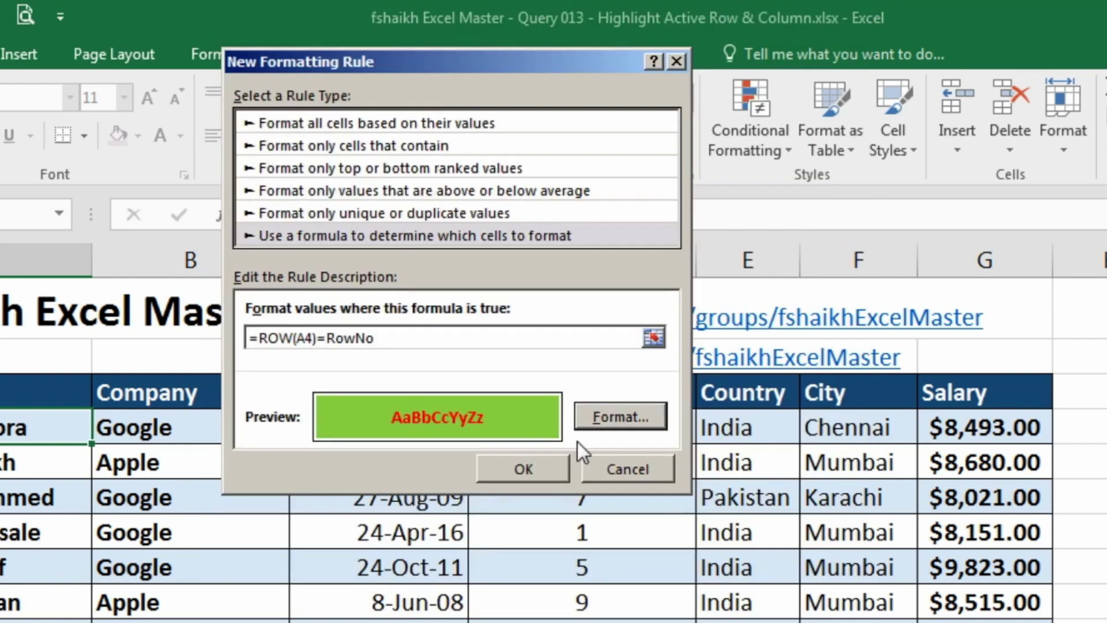
click(540, 478)
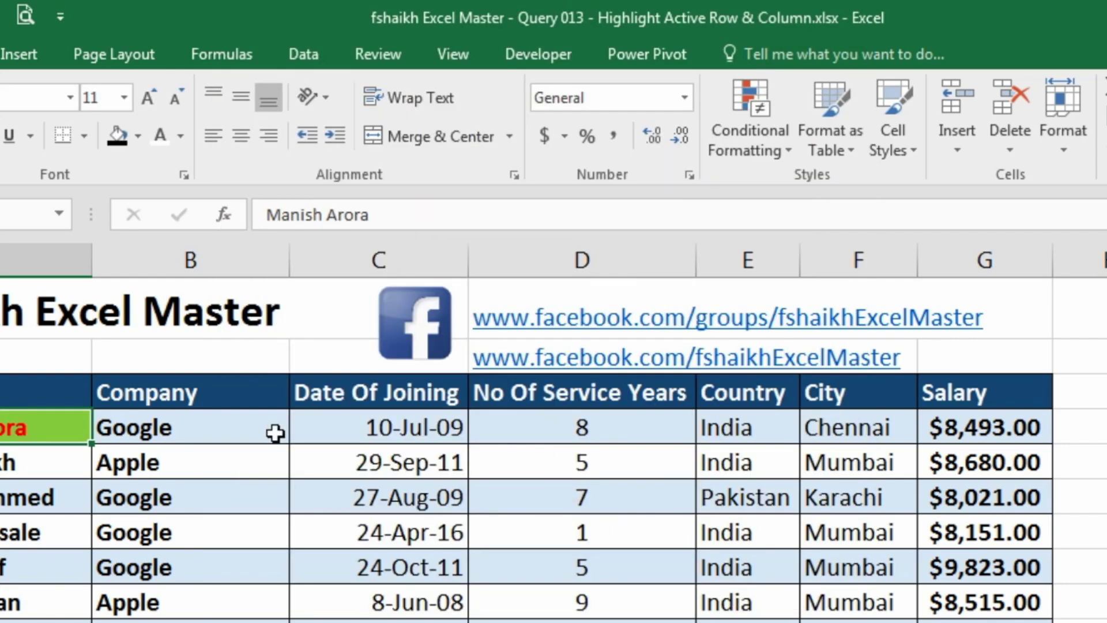
In the Rules Manager, set the row rule's Applies-to range to $A$4:$G$13
click(746, 137)
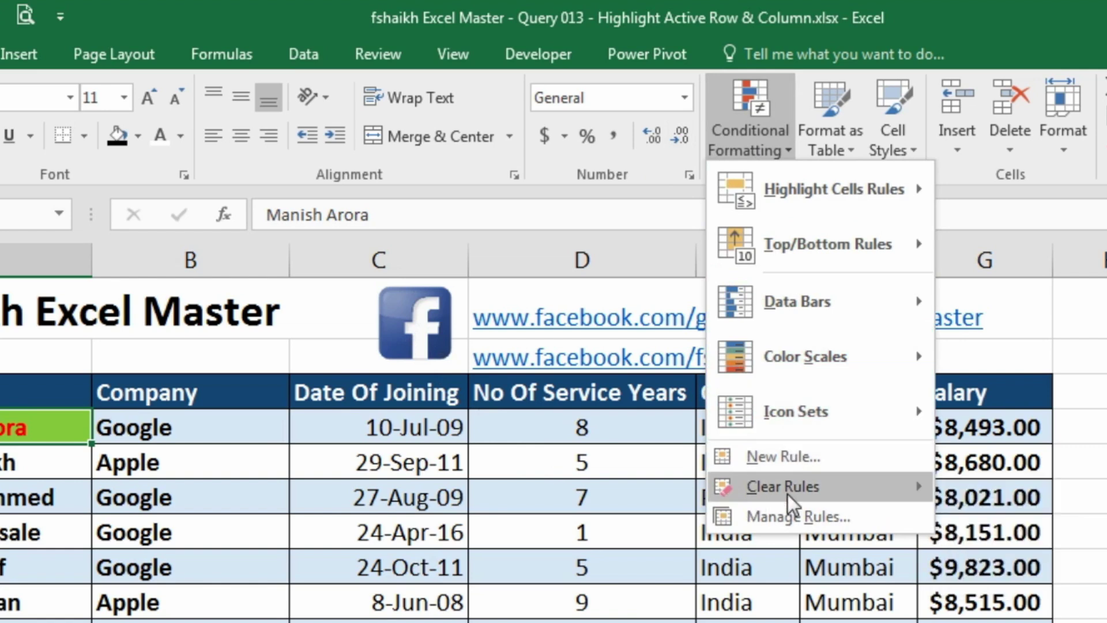
click(786, 516)
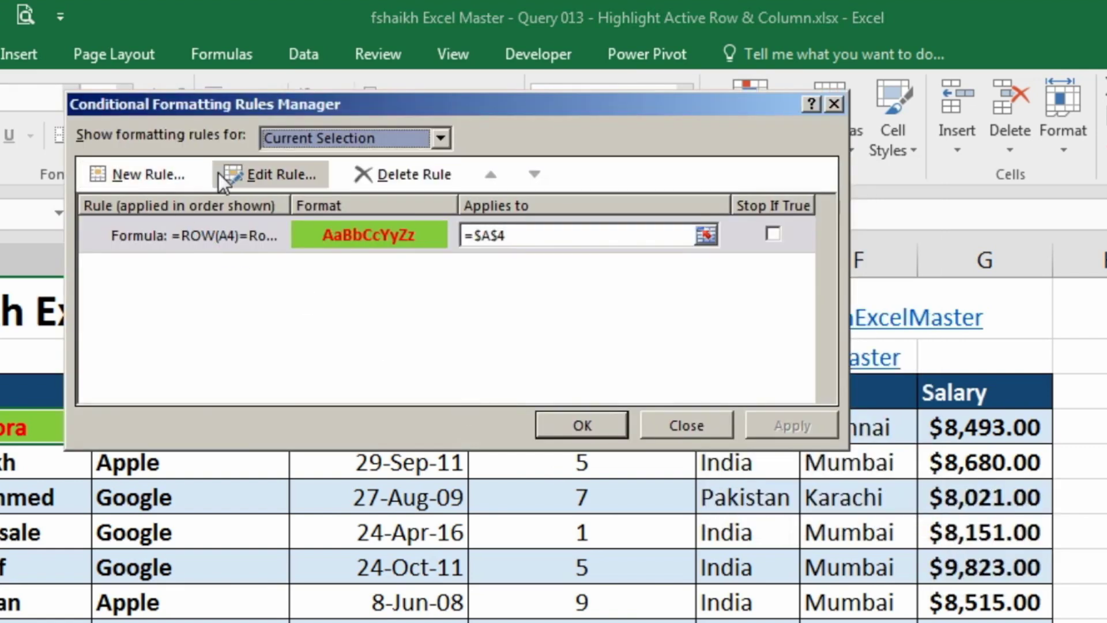
click(248, 174)
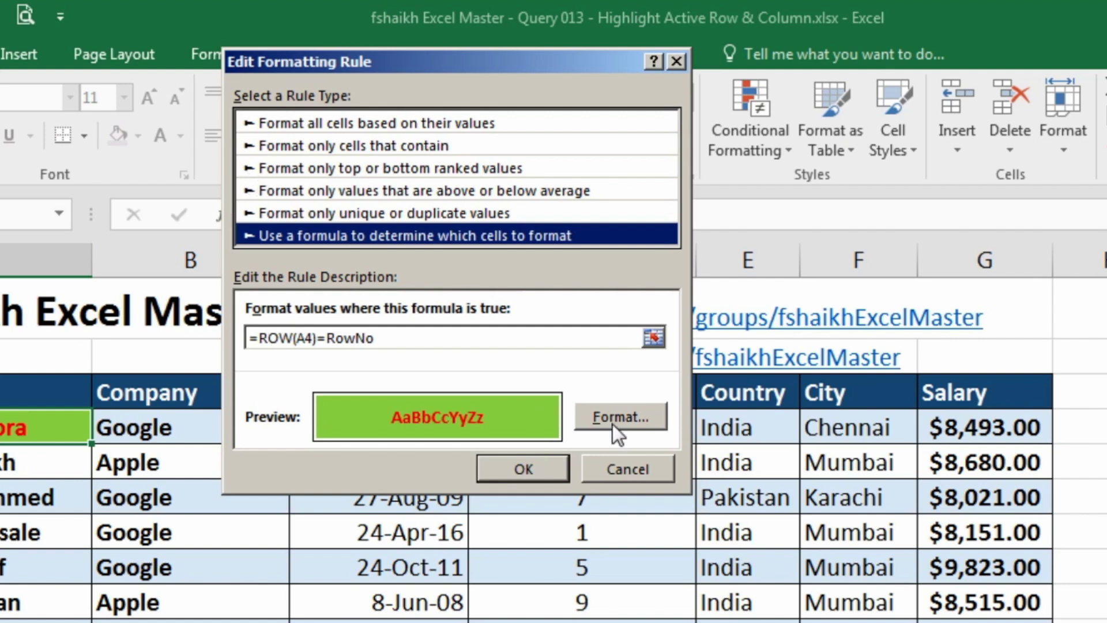
click(613, 462)
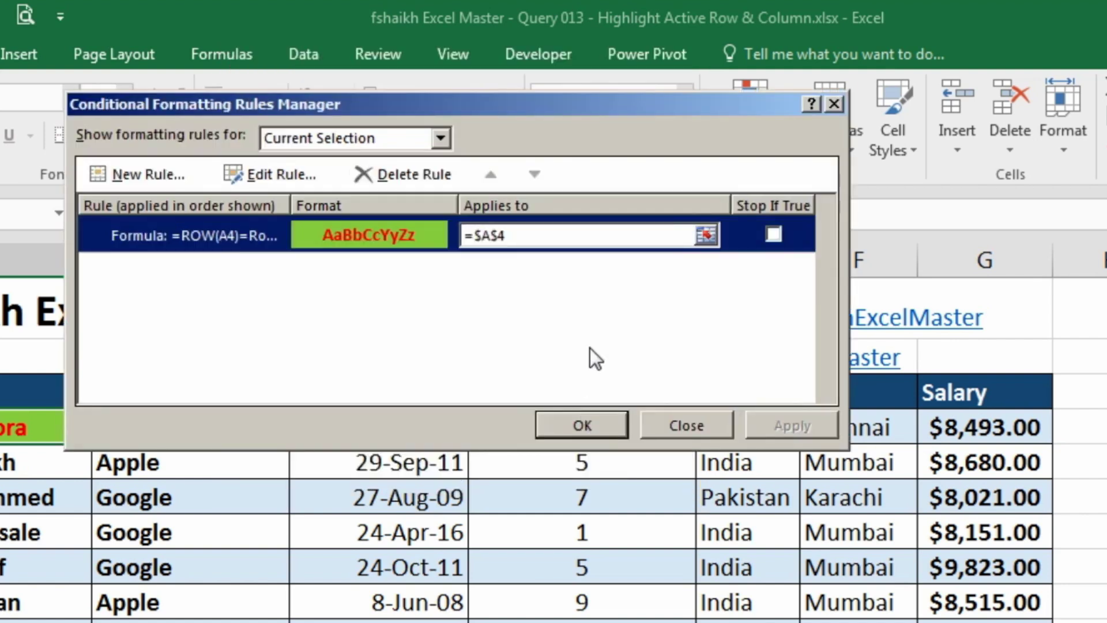
click(706, 235)
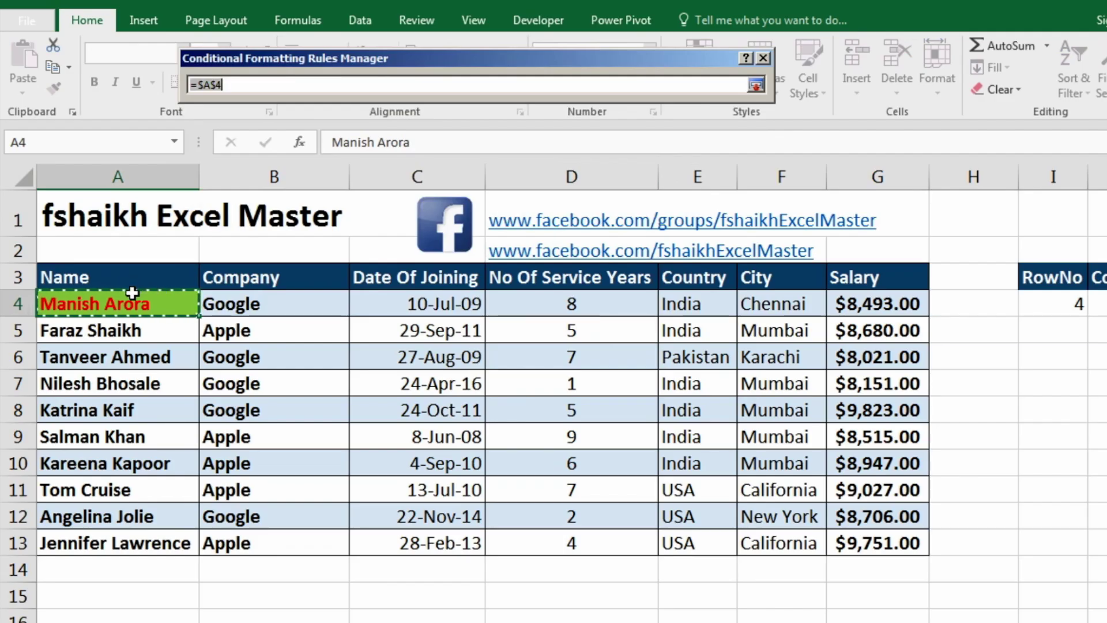
drag(79, 418, 130, 429)
drag(236, 306, 847, 541)
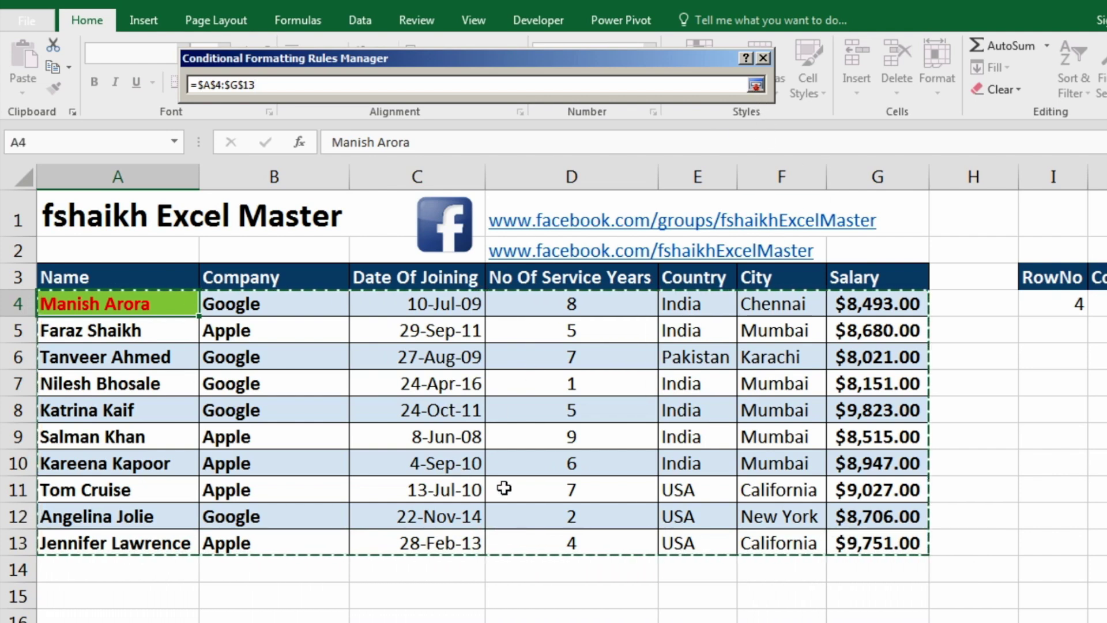
click(755, 85)
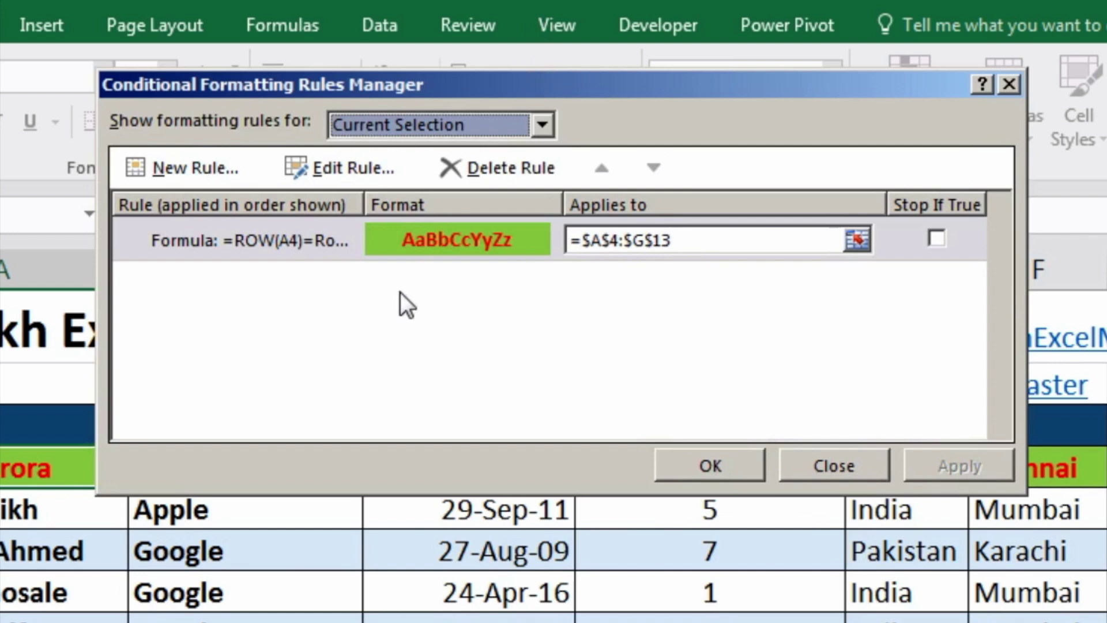
drag(467, 77, 603, 518)
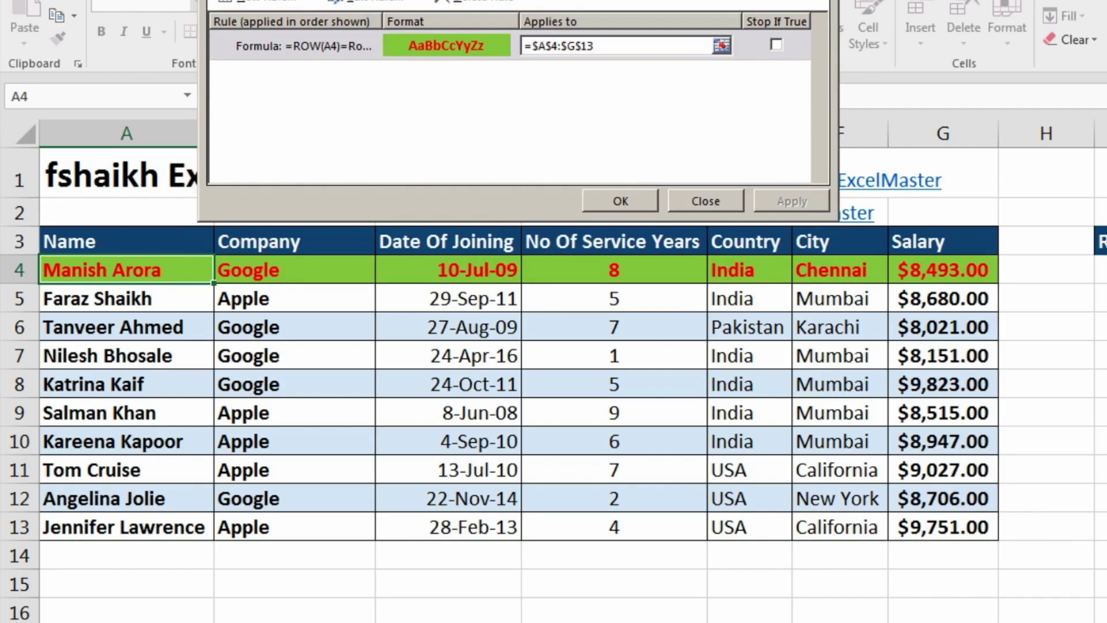
drag(543, 307, 480, 62)
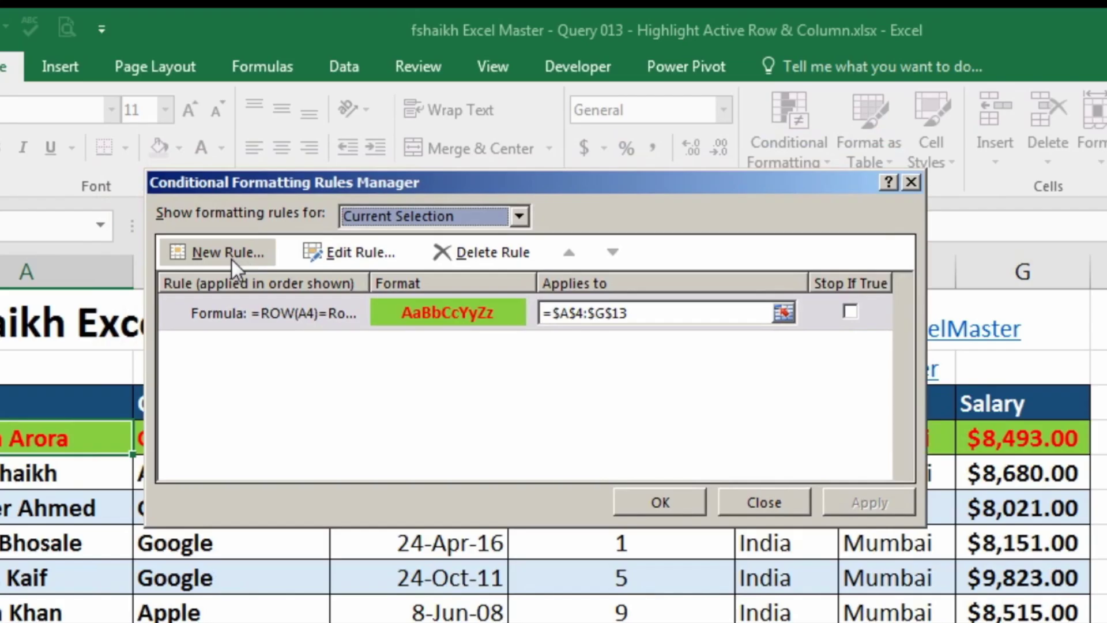
Start a second formula rule =Column(A4)=ColNo and go to its format settings
click(293, 119)
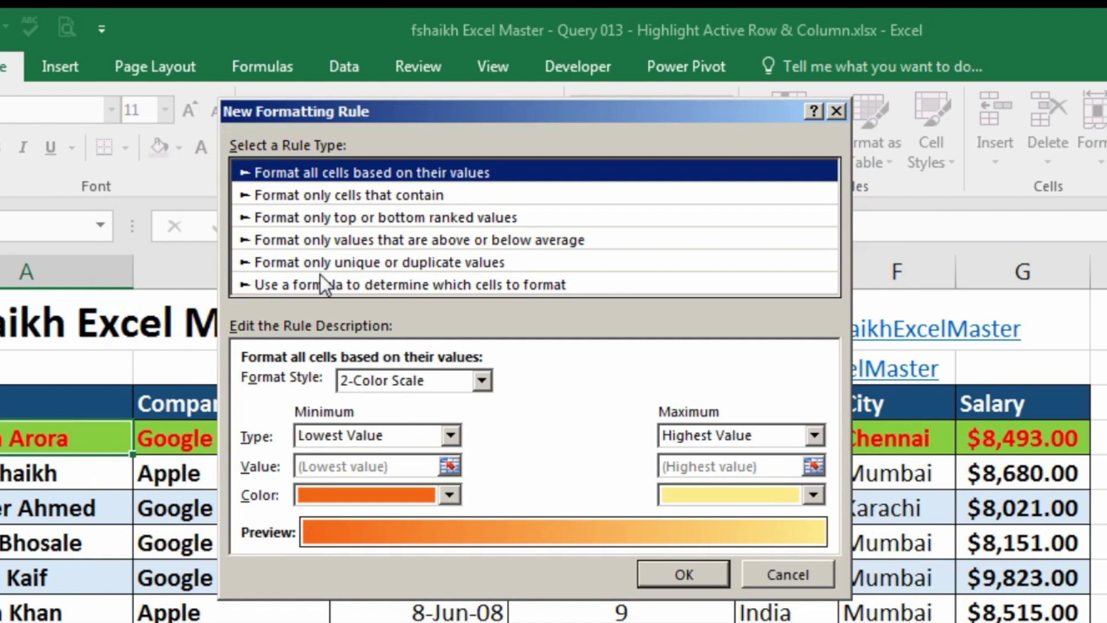
click(309, 284)
click(300, 394)
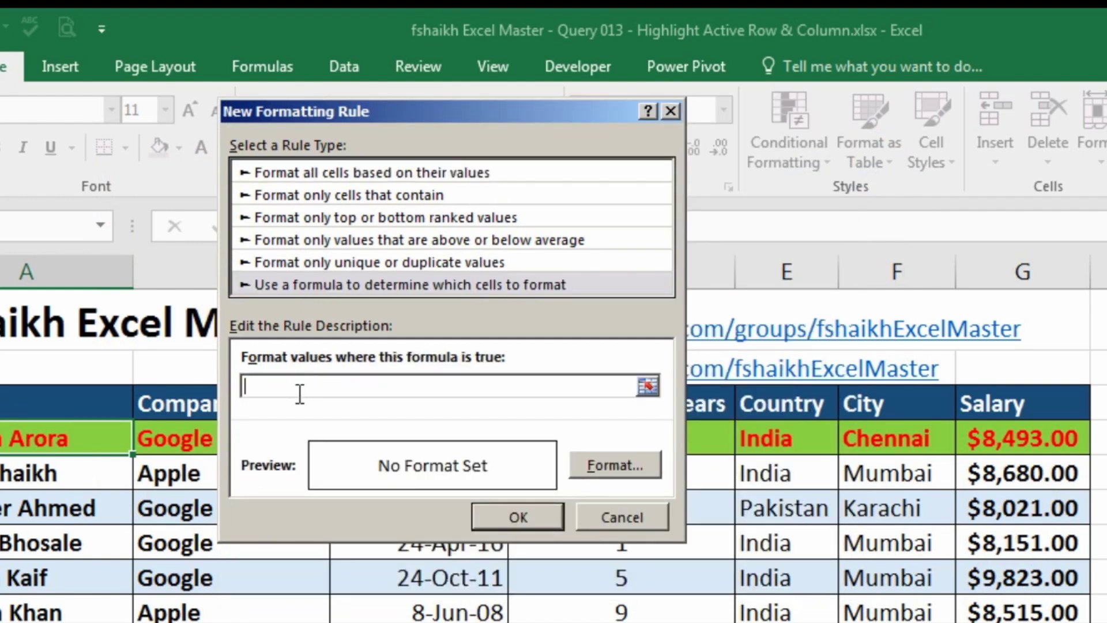
text(=Column(A4)=ColNo)
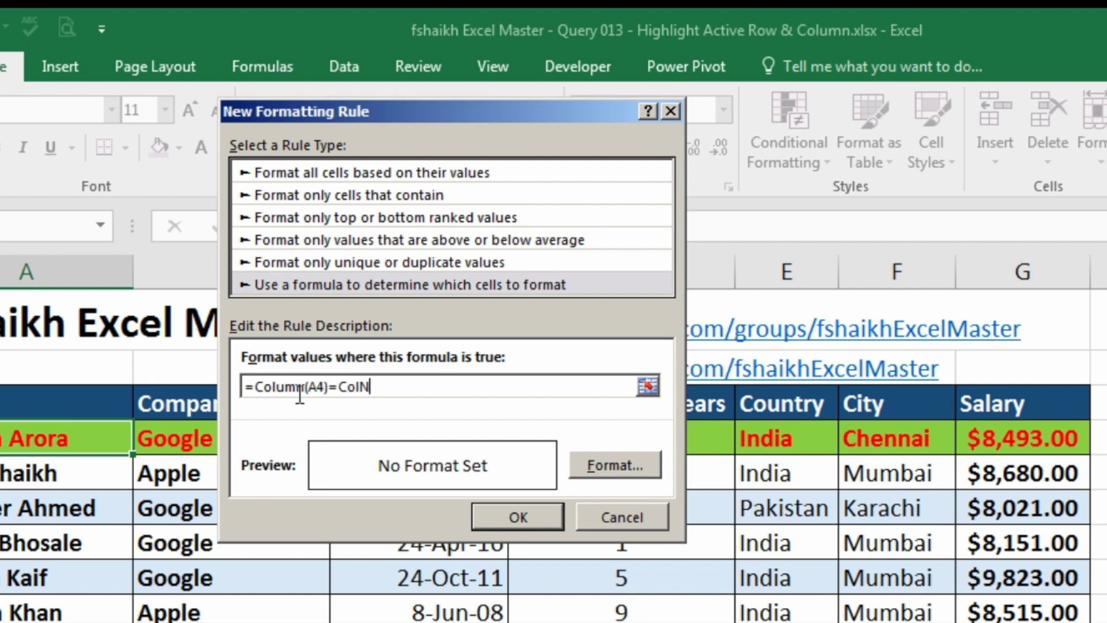
click(611, 456)
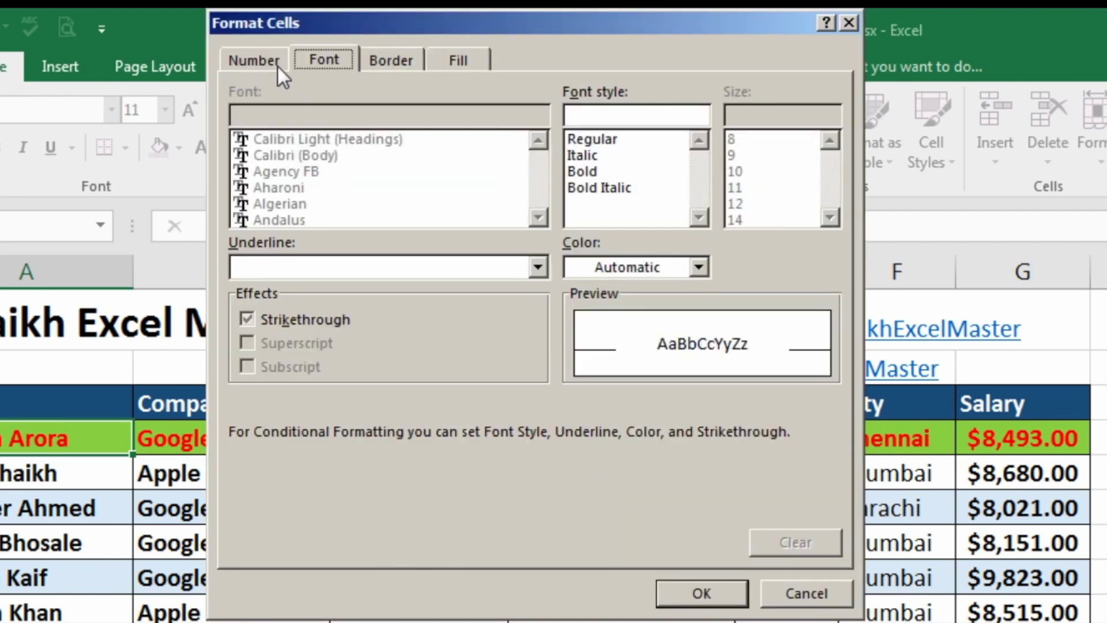
Format the COLUMN(A4)=ColNo rule with a light green fill and bold red text, then save it
click(384, 58)
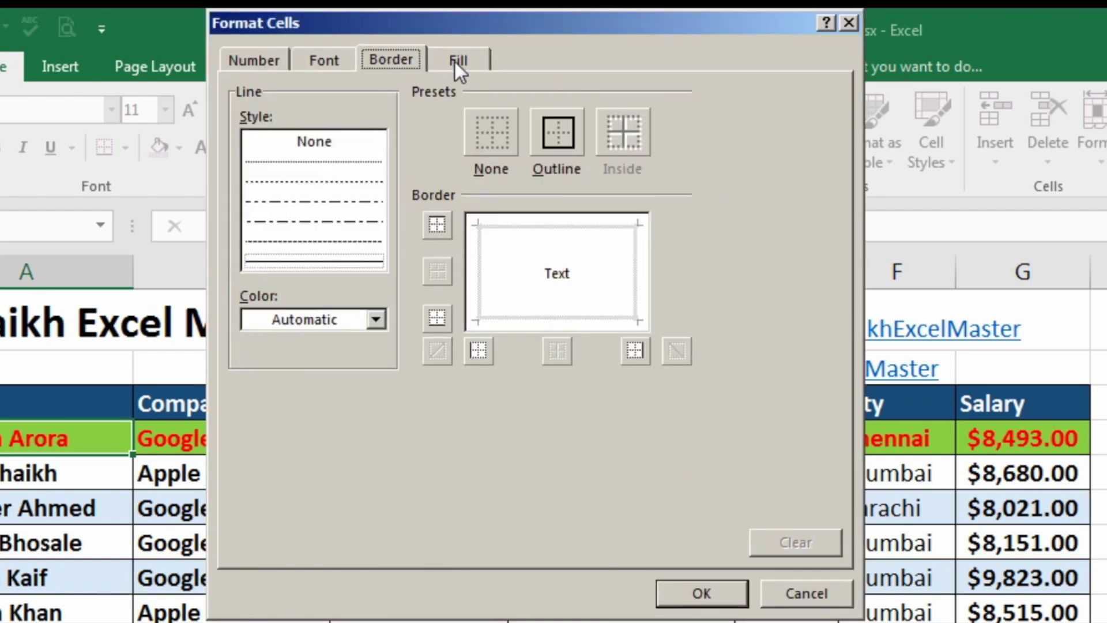
click(461, 62)
click(342, 305)
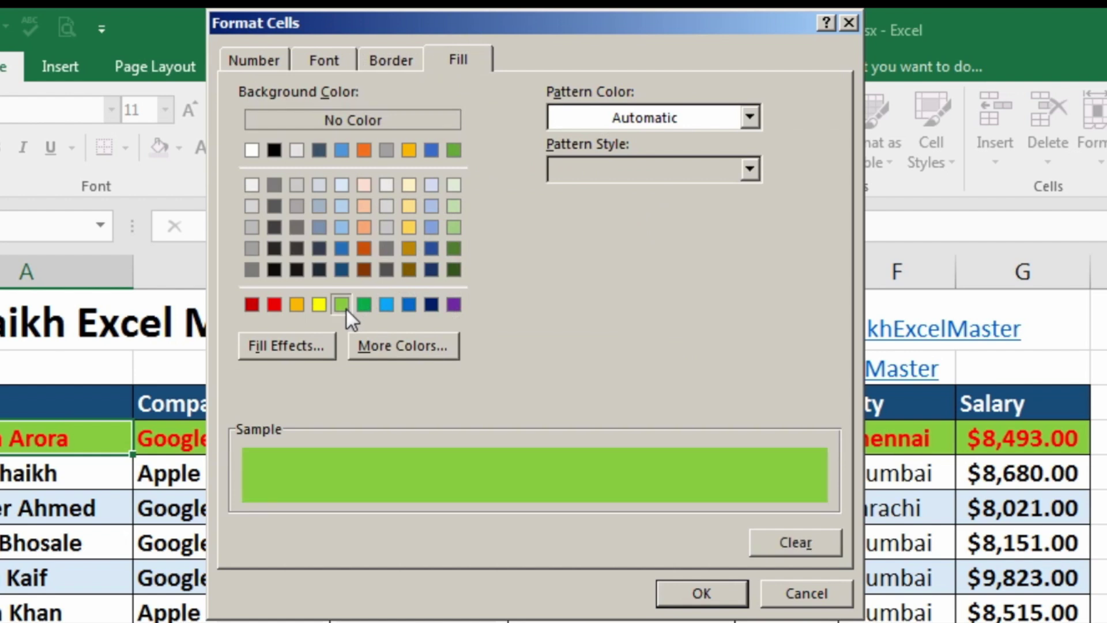
click(339, 62)
click(582, 171)
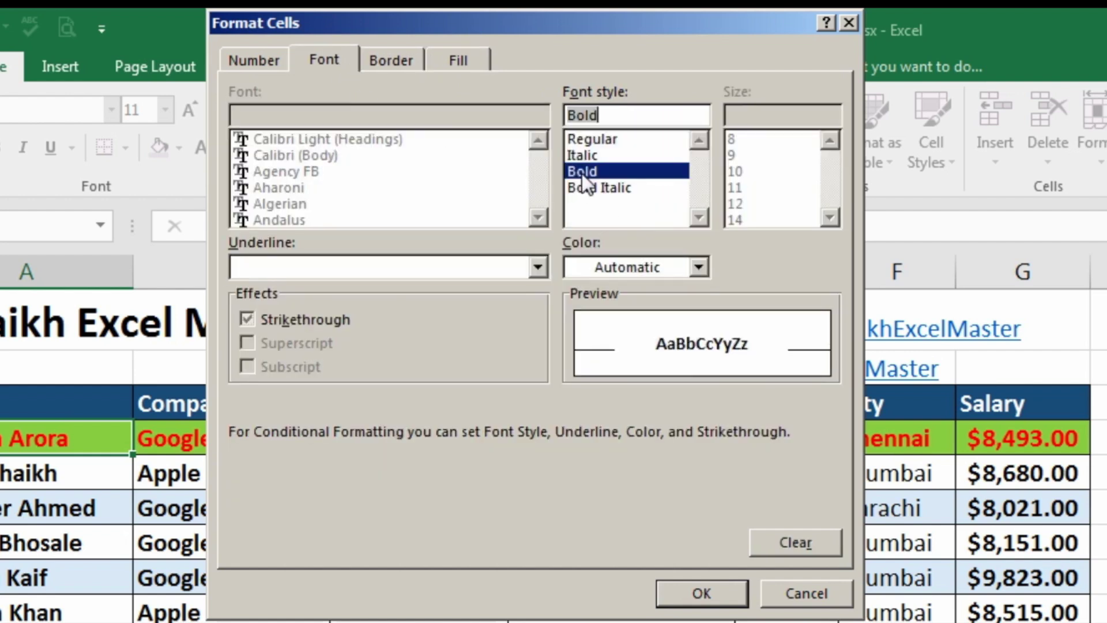
click(699, 267)
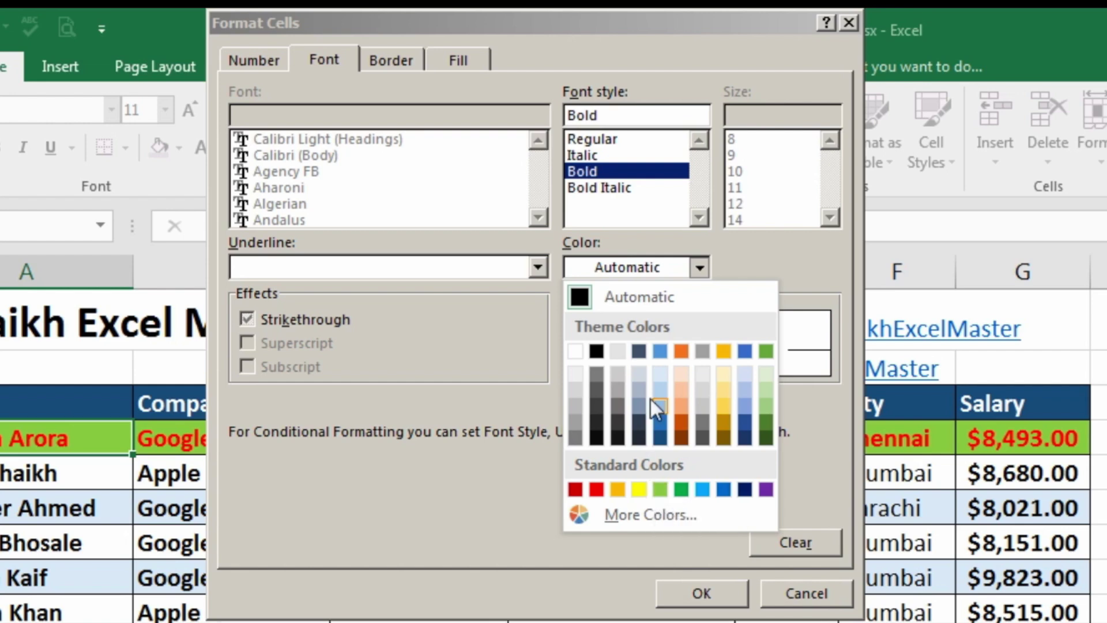
click(596, 488)
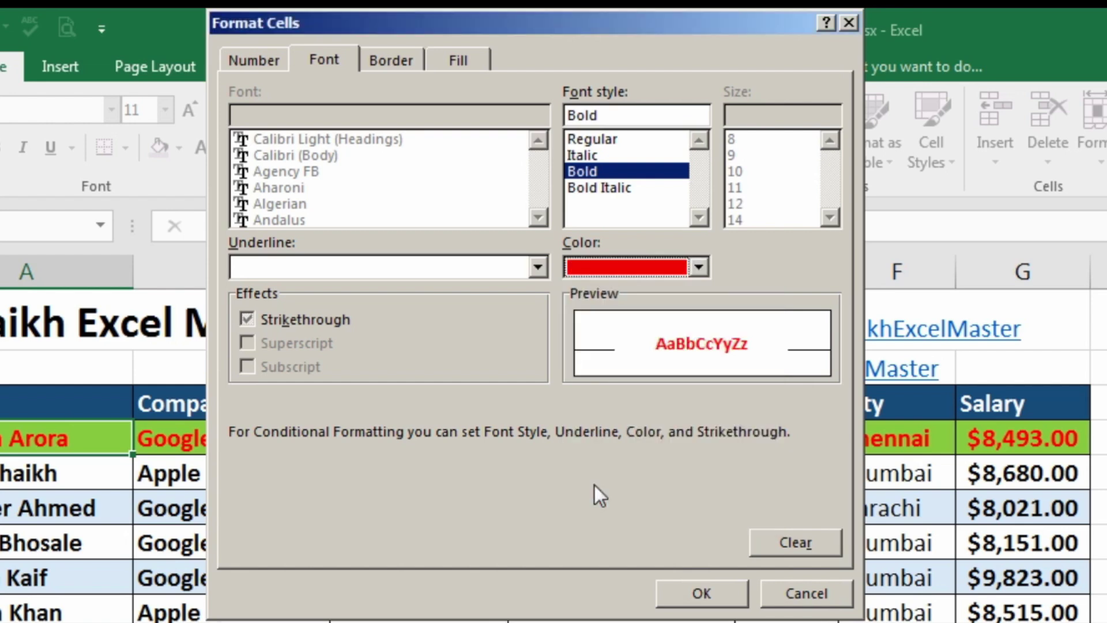
click(713, 585)
click(518, 516)
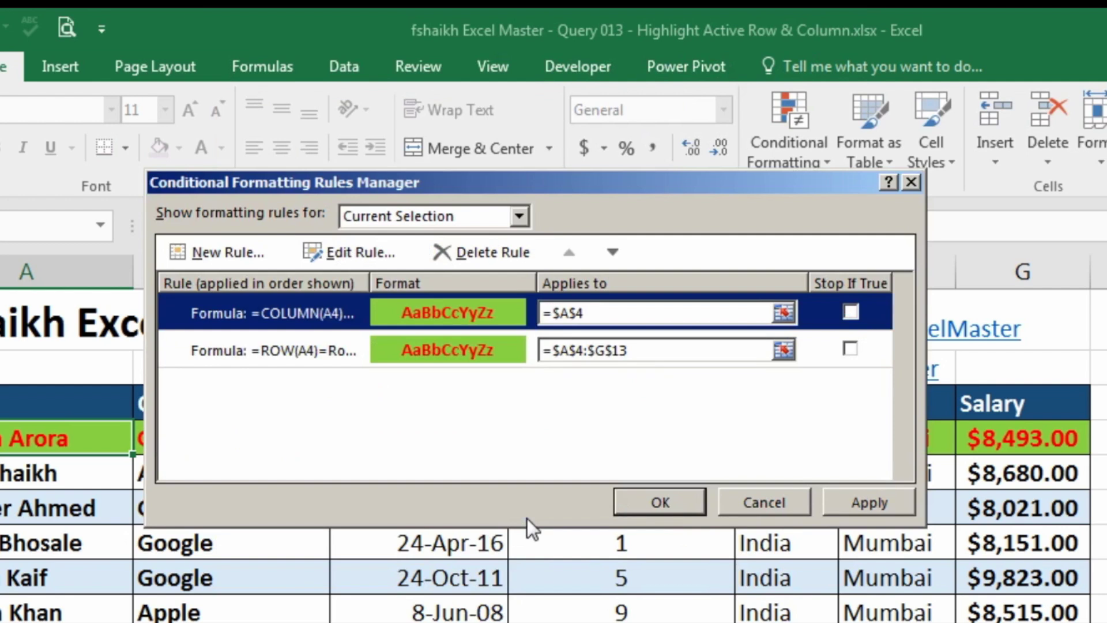
Extend the column rule's Applies to range to $A$4:$G$13 and apply both rules
click(740, 349)
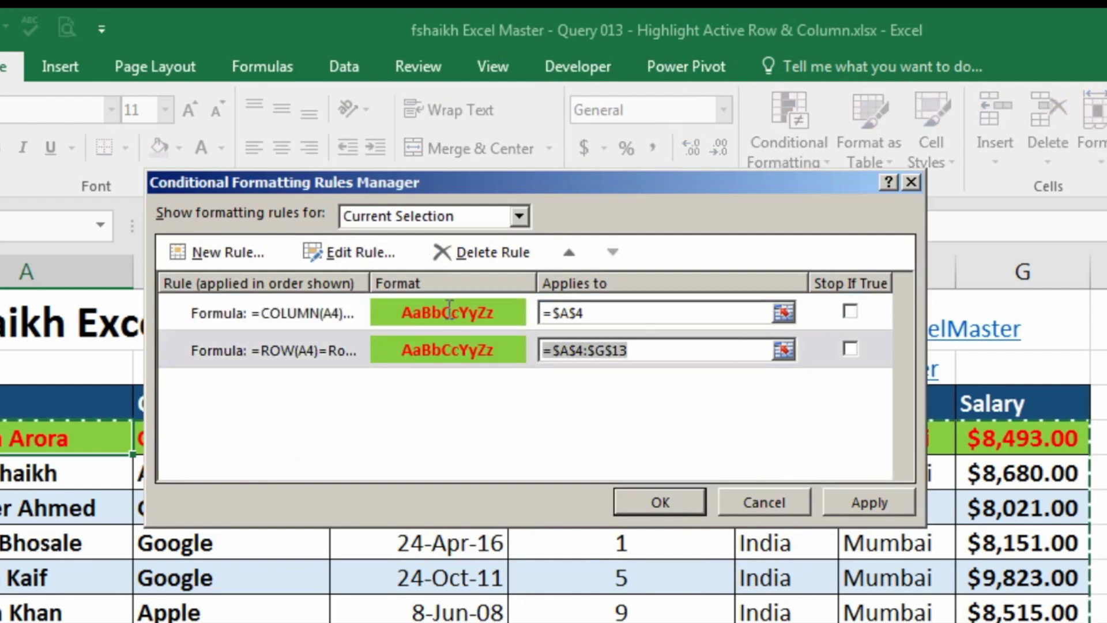
click(605, 314)
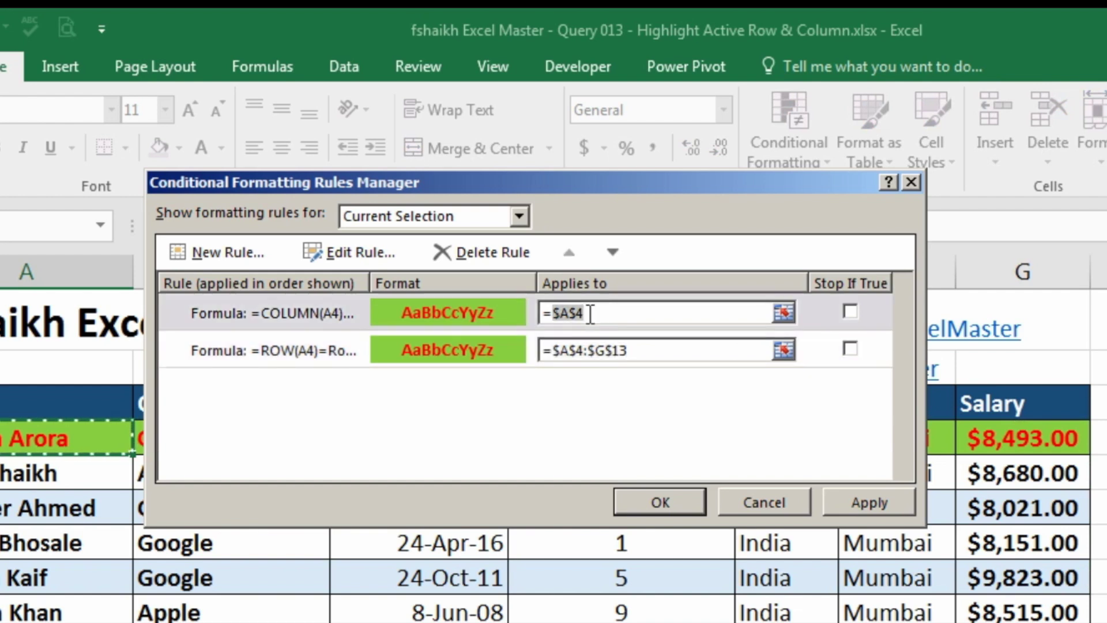
text(:$G$13)
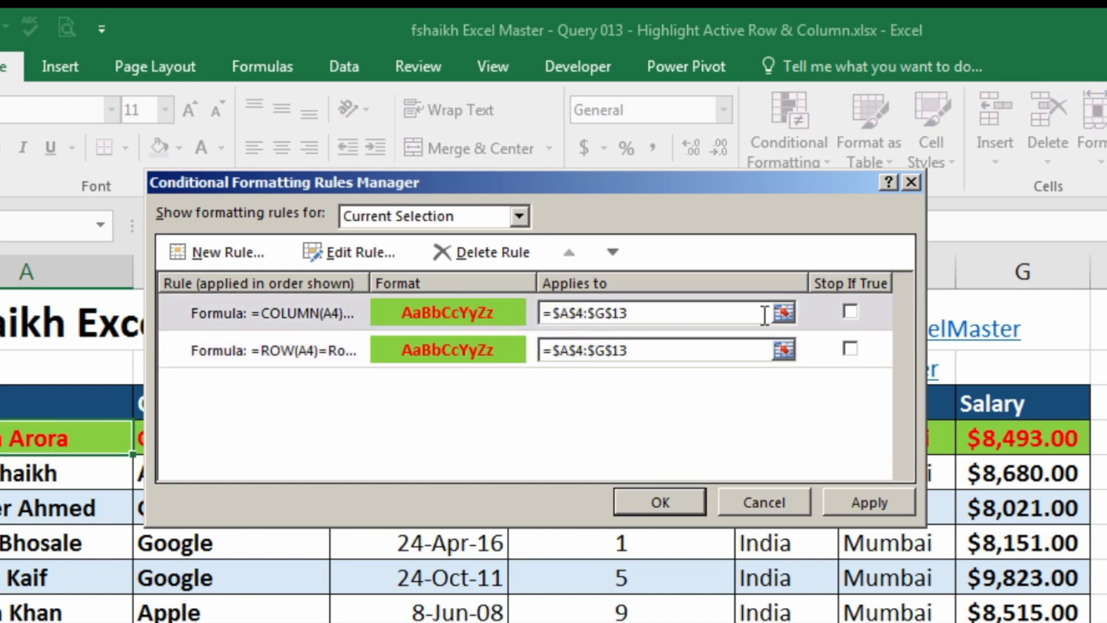
click(854, 506)
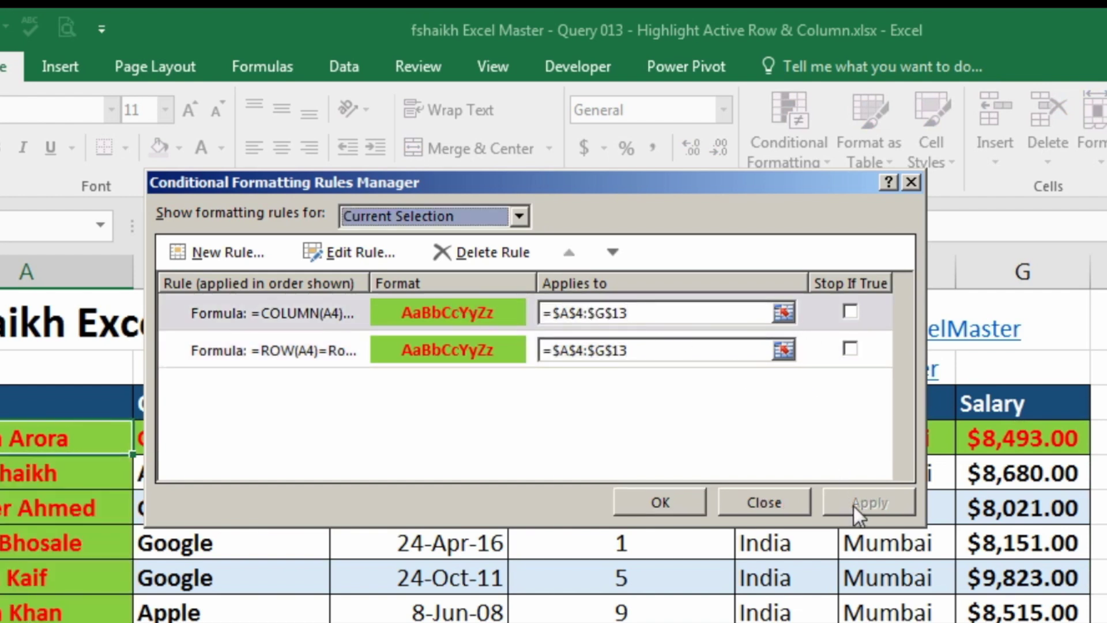
Close the Rules Manager and arrow through rows 6 to 10 to watch the highlight follow
click(681, 503)
key(Down)
key(Down)
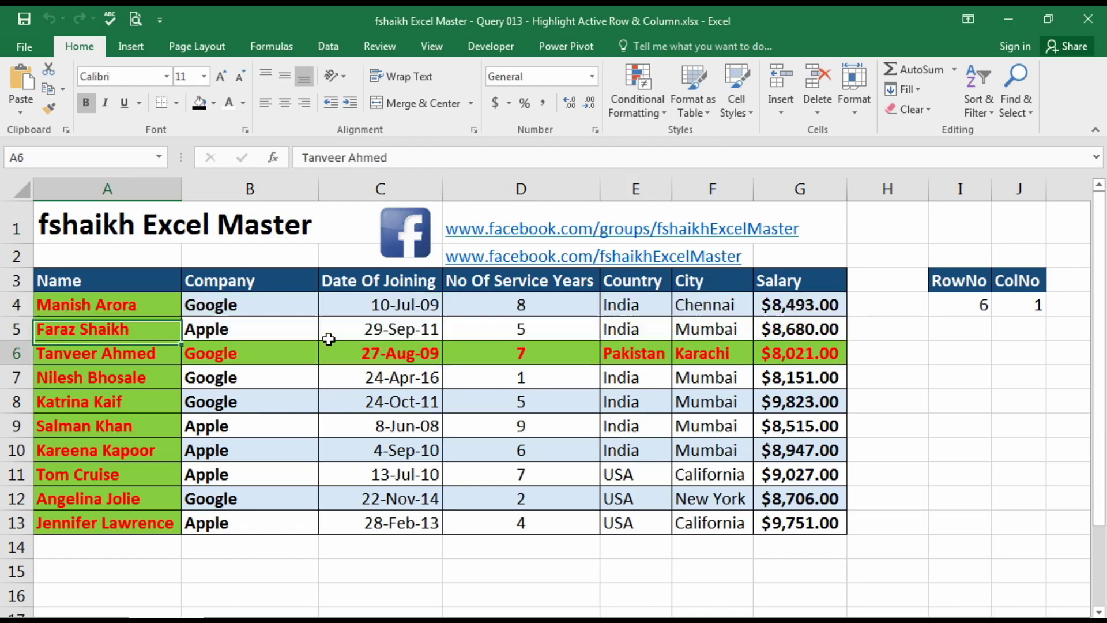
key(Right)
key(Right)
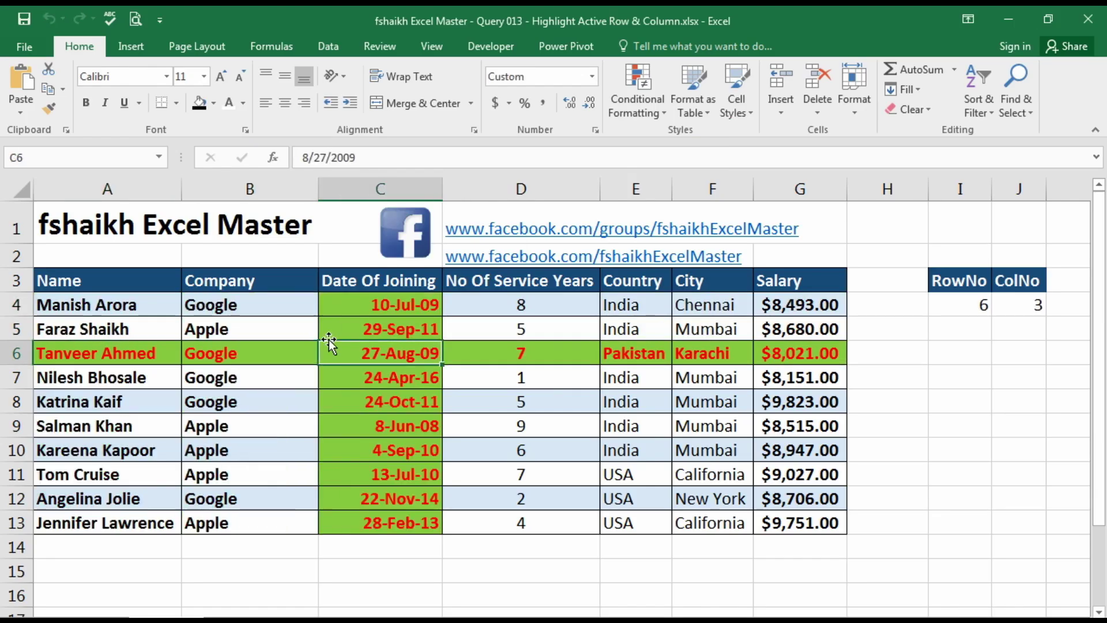
key(Right)
key(Right)
key(Left)
key(Left)
key(Right)
key(Right)
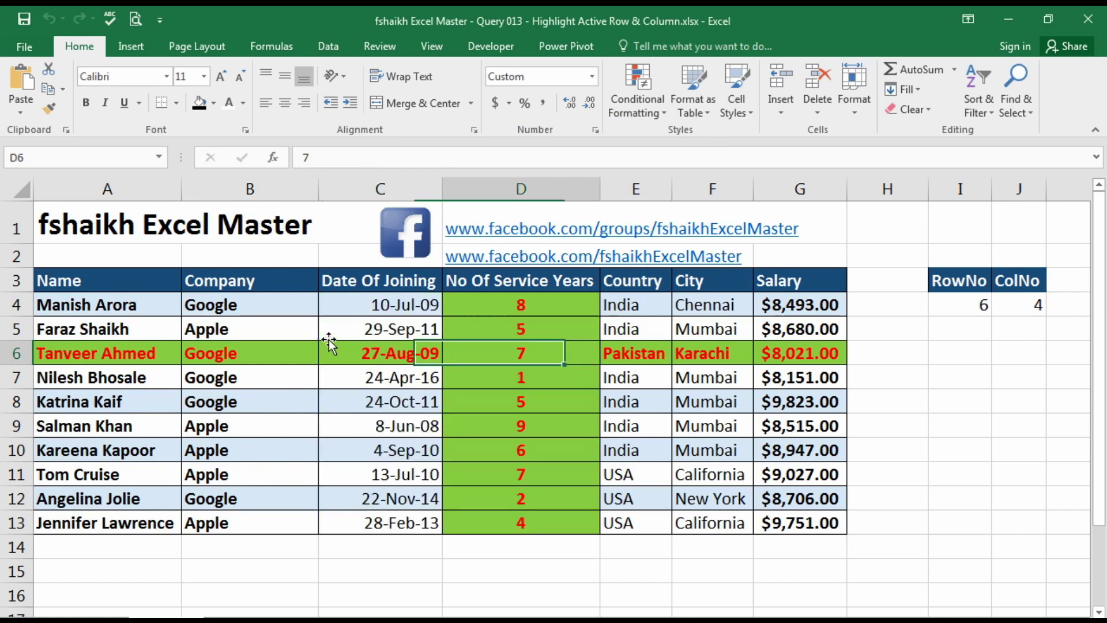
key(Left)
key(Down)
key(Right)
key(Right)
key(Down)
key(Left)
key(Left)
key(Left)
key(Right)
key(Right)
key(Right)
key(Right)
key(Down)
key(Down)
Keep testing the highlight across rows 10 to 12, ending on row 8 in column E
key(Left)
key(Left)
key(Left)
key(Left)
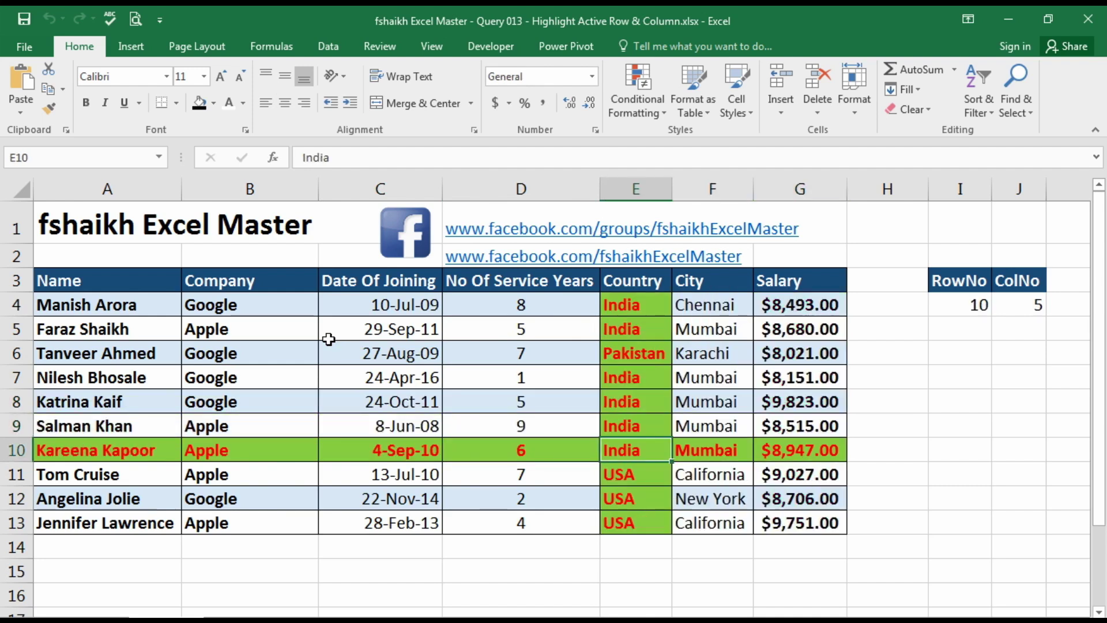
key(Left)
key(Right)
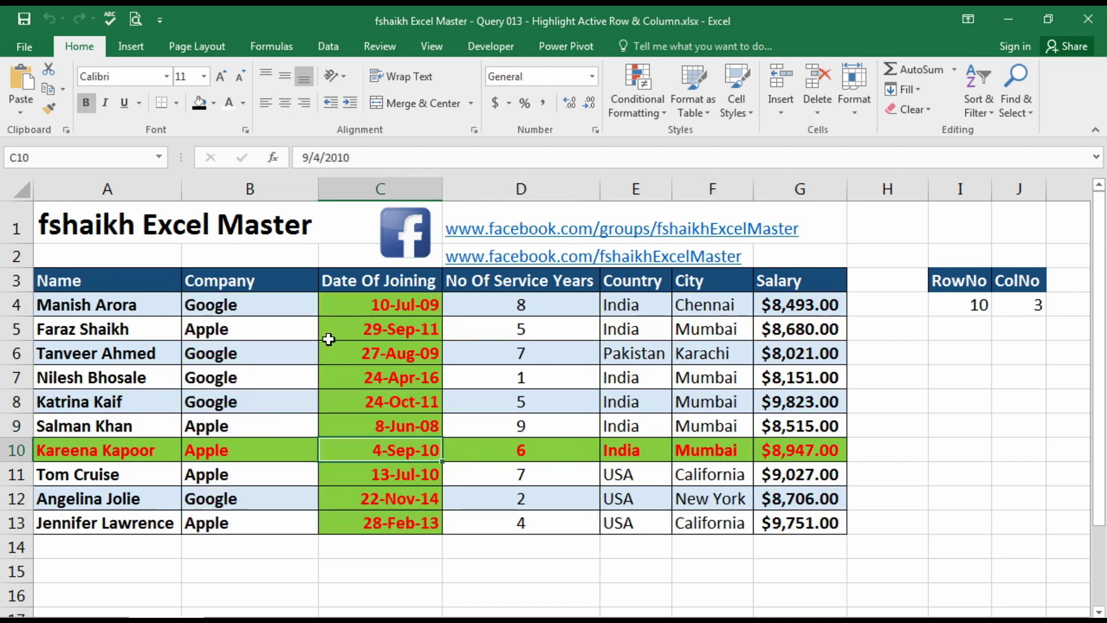
key(Right)
key(Right)
key(Right)
key(Right)
key(Down)
key(Left)
key(Left)
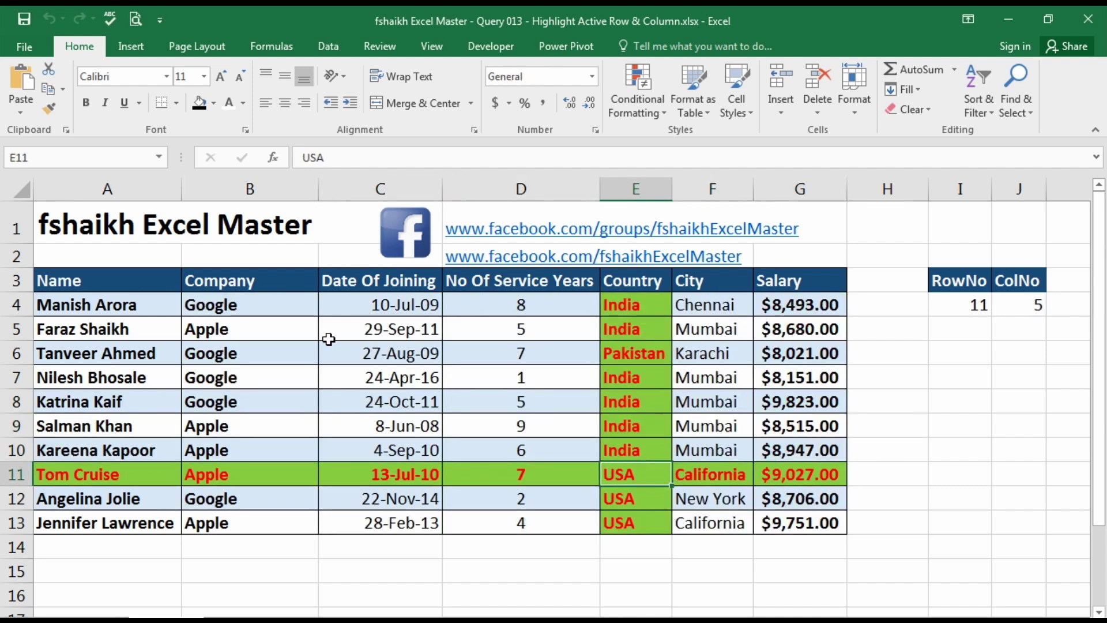
key(Left)
key(Right)
key(Down)
key(Up)
key(Up)
key(Up)
key(Up)
key(Up)
key(Down)
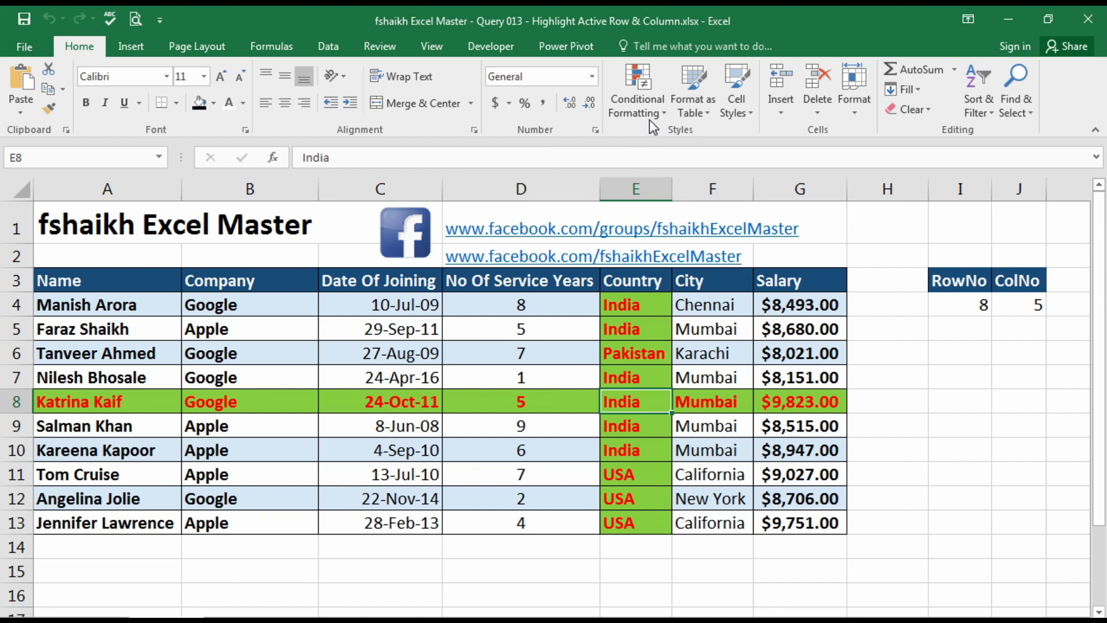
click(661, 105)
Change the COLUMN rule's font to bold italic red, apply it, and close the Rules Manager
click(647, 365)
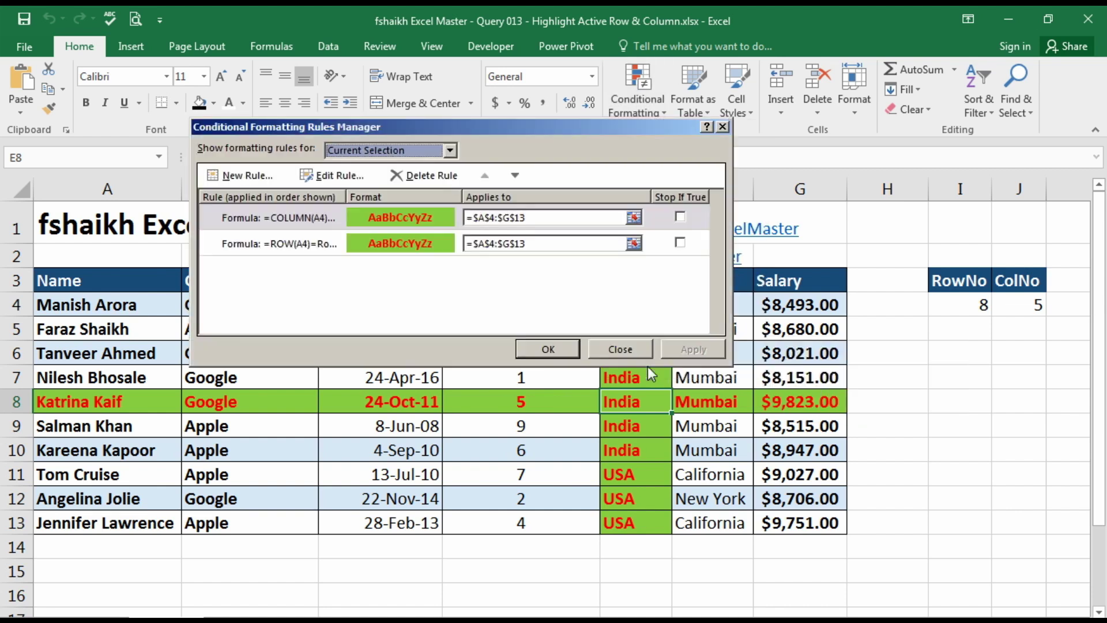
click(344, 214)
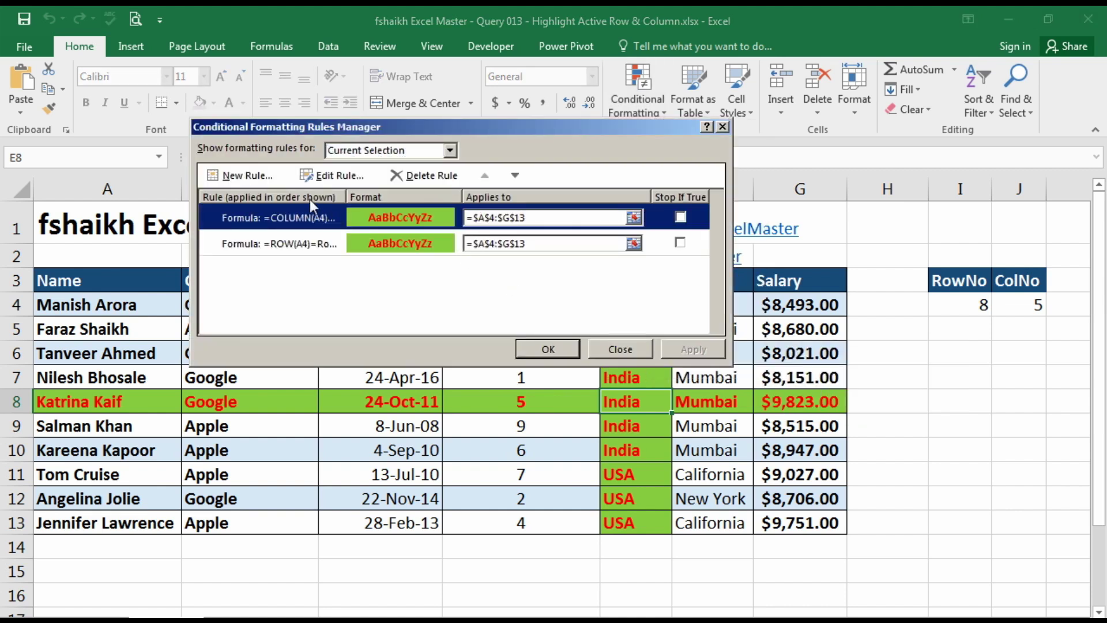
click(333, 179)
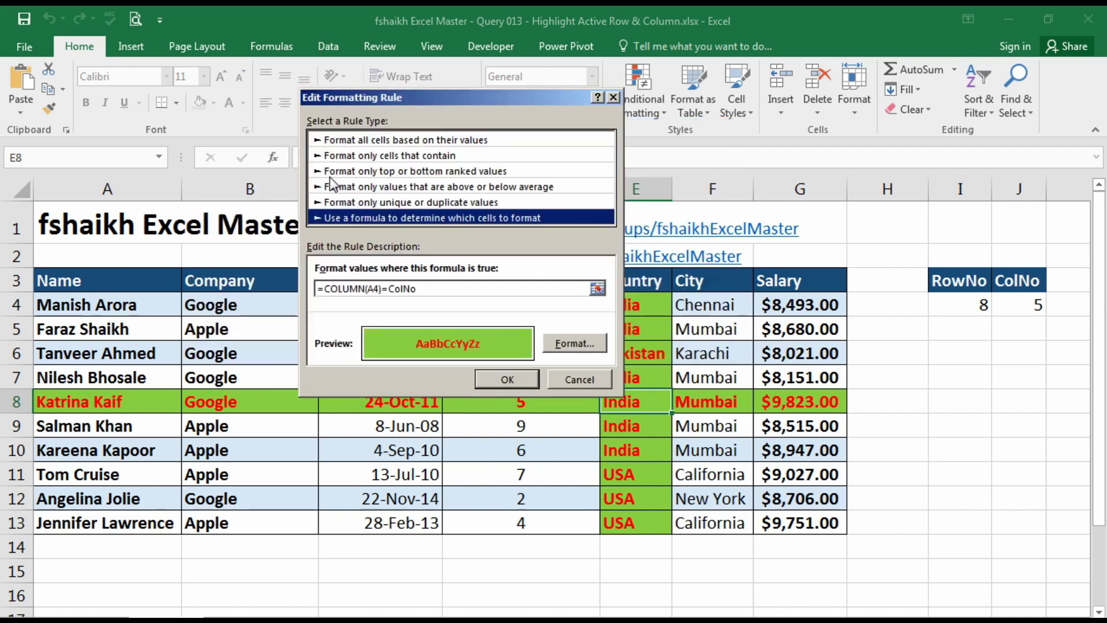
click(574, 343)
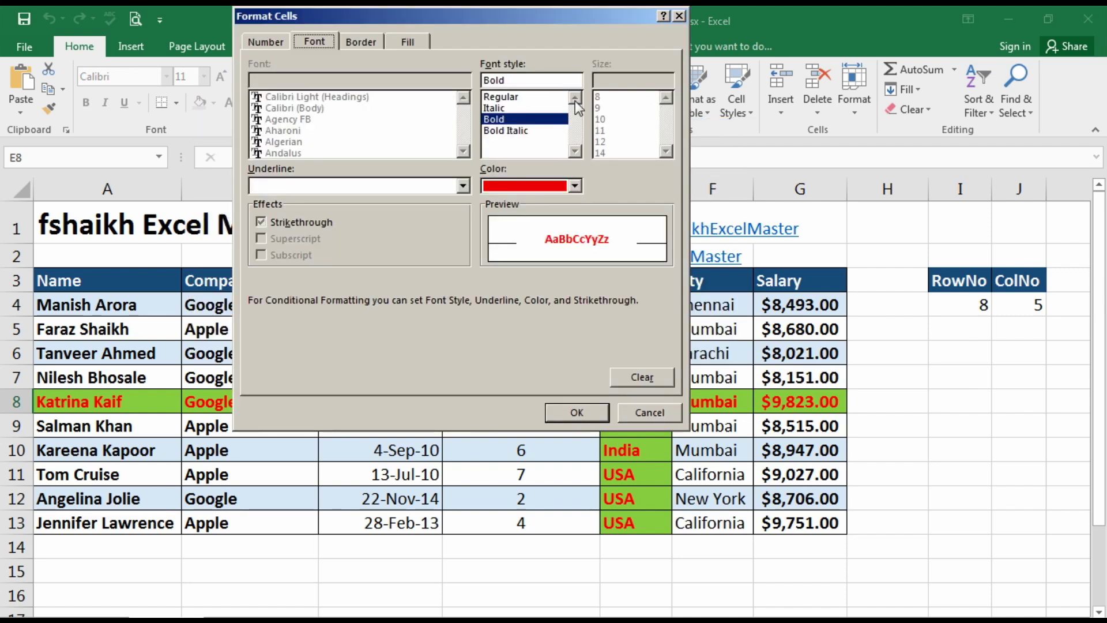
click(505, 131)
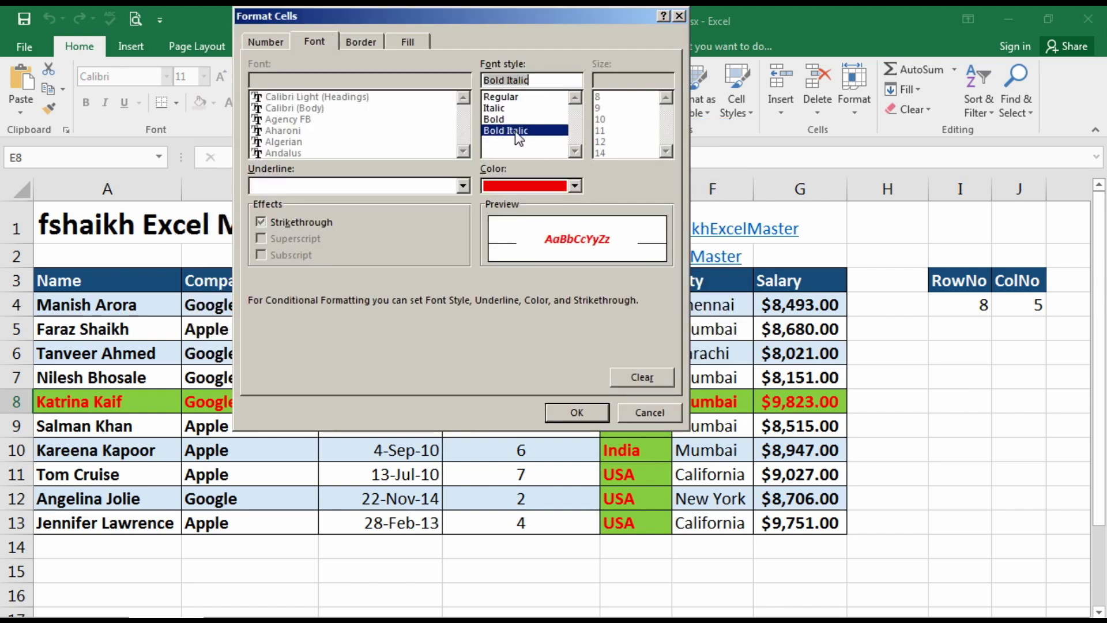
click(577, 411)
click(507, 379)
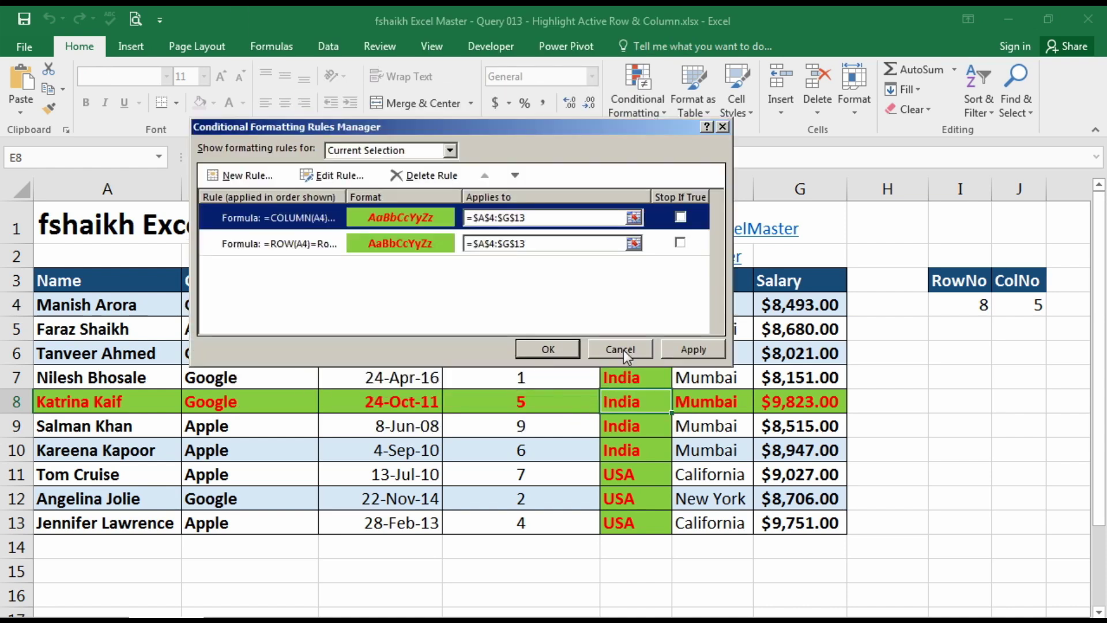
click(690, 350)
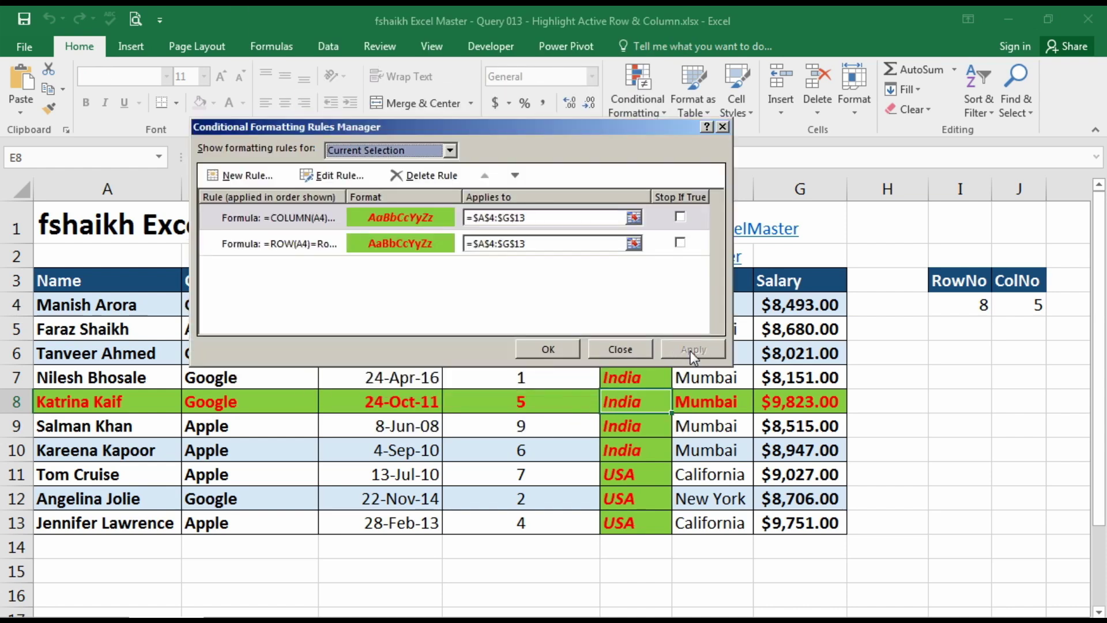
click(561, 348)
key(Left)
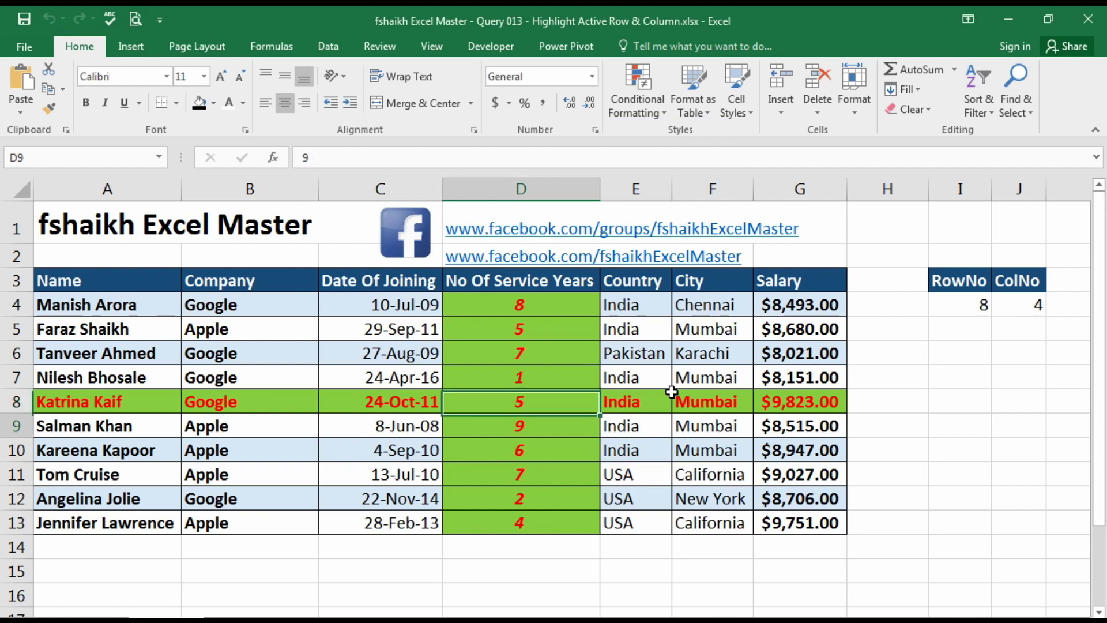
Arrow around the table to D10 and row 8, watching the row and column highlight
key(Down)
key(Down)
key(Left)
key(Left)
key(Right)
key(Right)
key(Right)
key(Right)
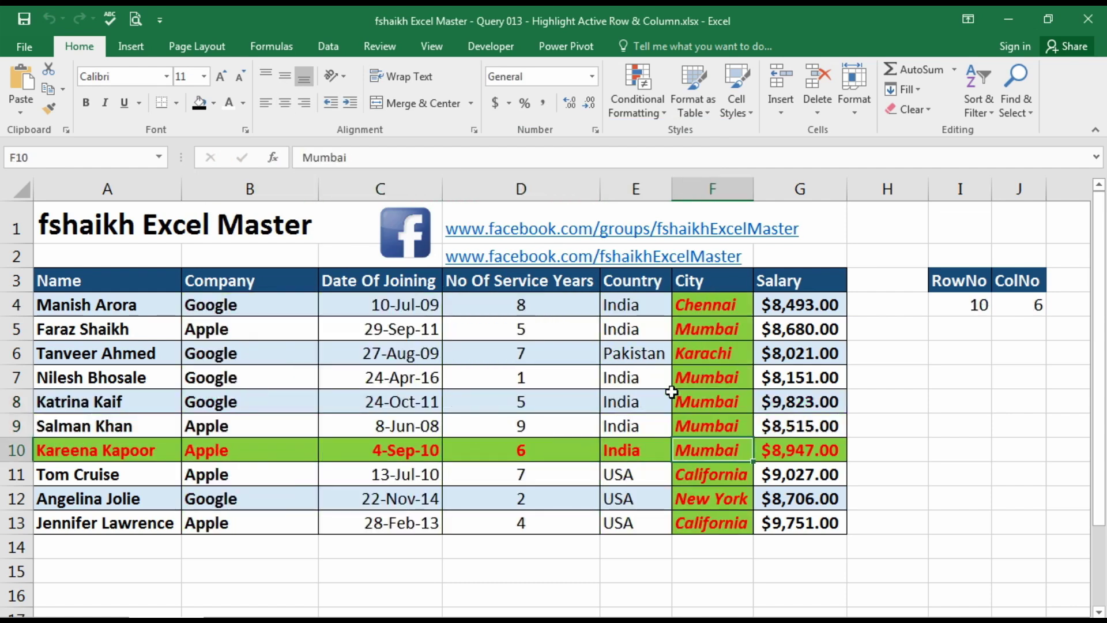
key(Up)
key(Up)
key(Left)
key(Right)
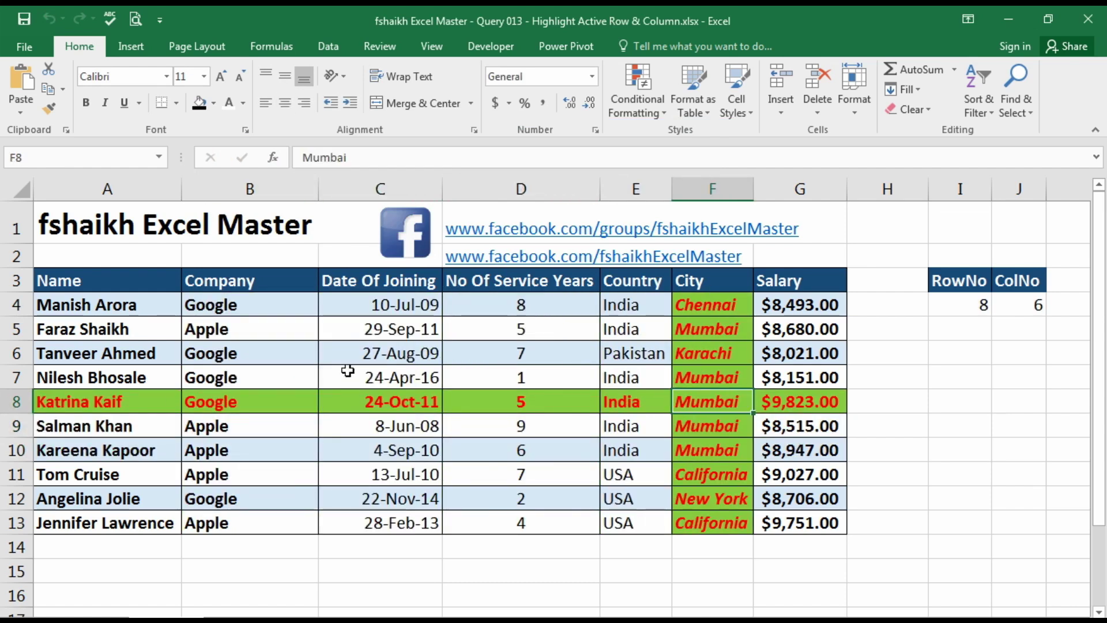
Select cells in the Name column, A4, B5, then C6 to check the highlight
click(133, 349)
click(142, 309)
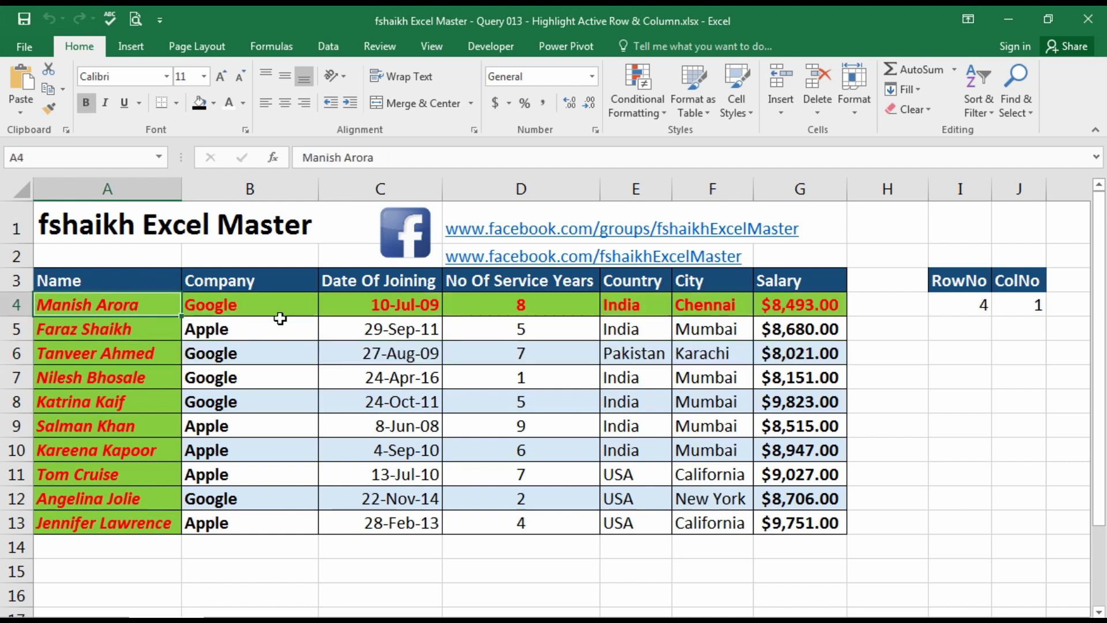
click(281, 340)
click(131, 297)
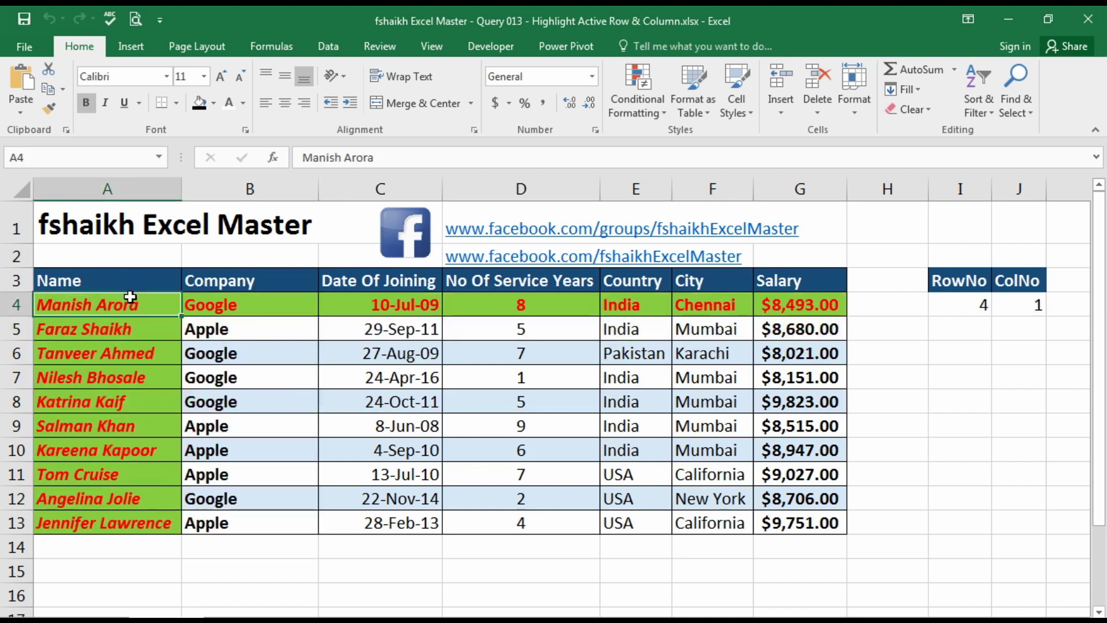
click(330, 348)
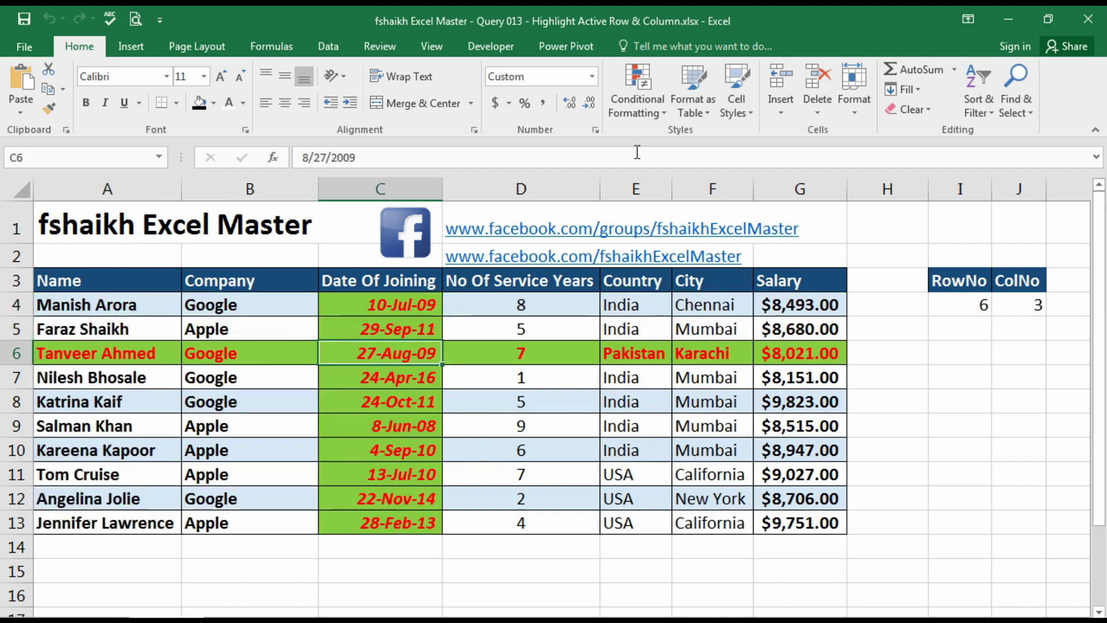
Open Manage Rules, then review and confirm the COLUMN and ROW highlight rules in turn
click(656, 99)
click(683, 363)
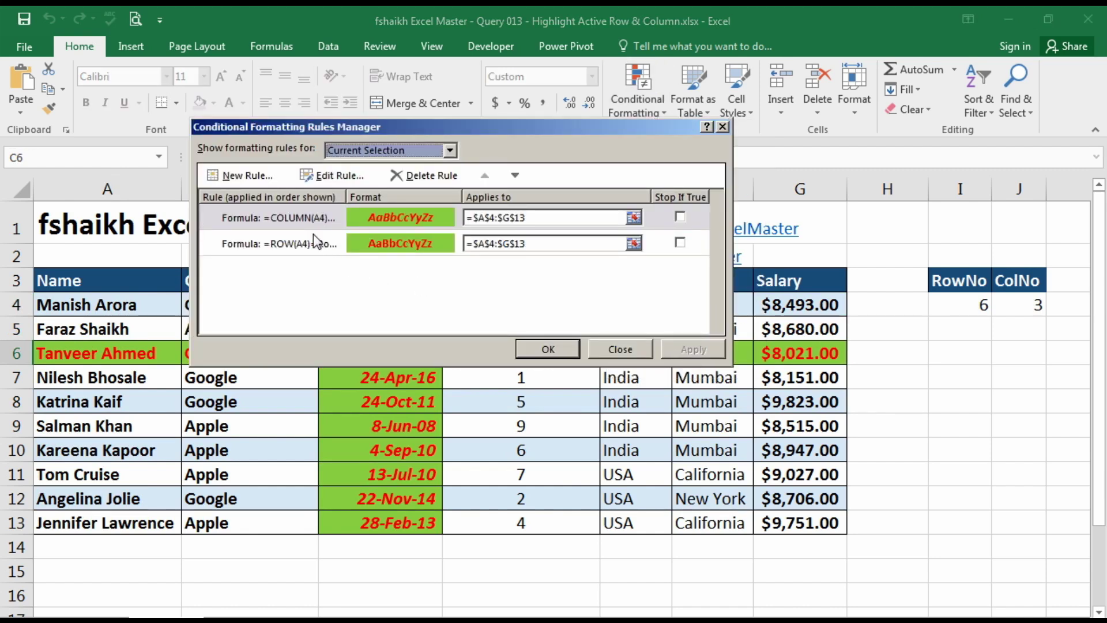
click(303, 217)
click(353, 179)
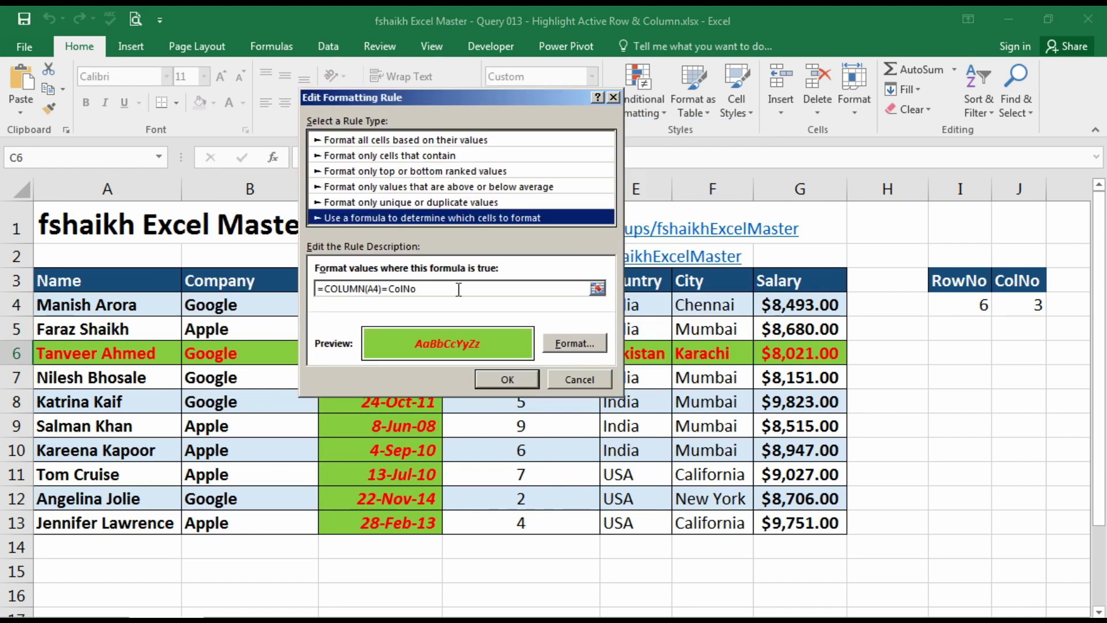
click(373, 288)
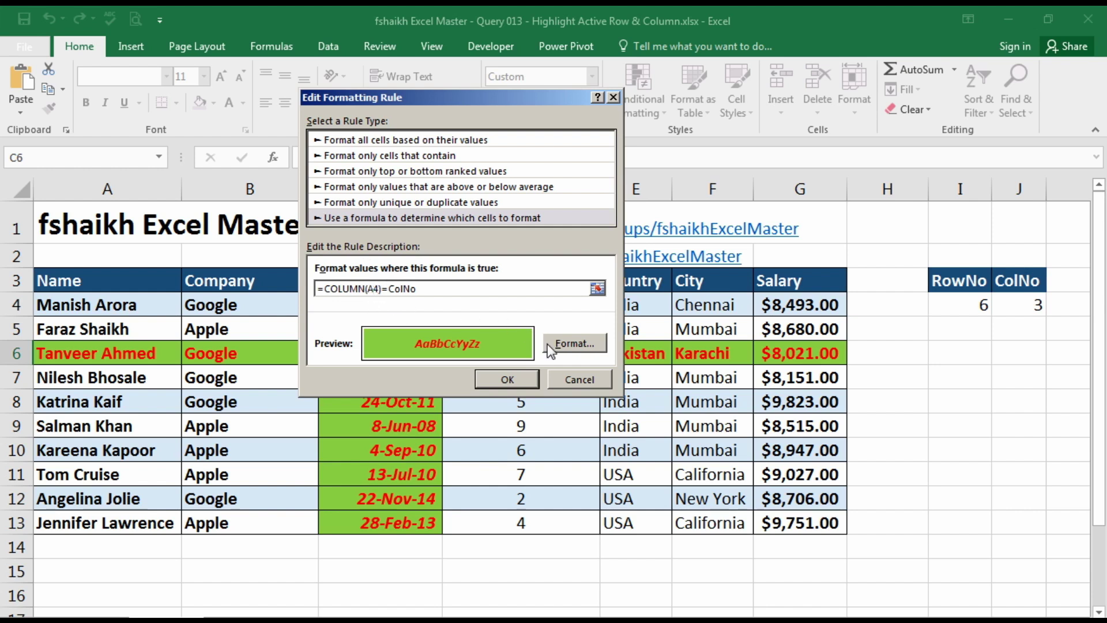
click(507, 378)
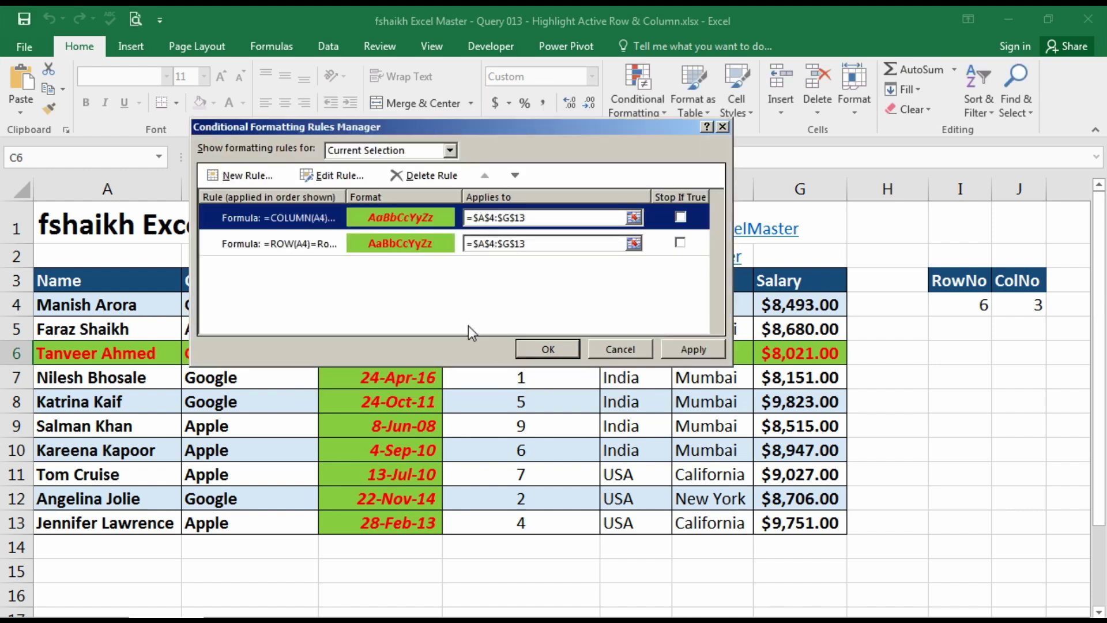
click(341, 241)
click(319, 176)
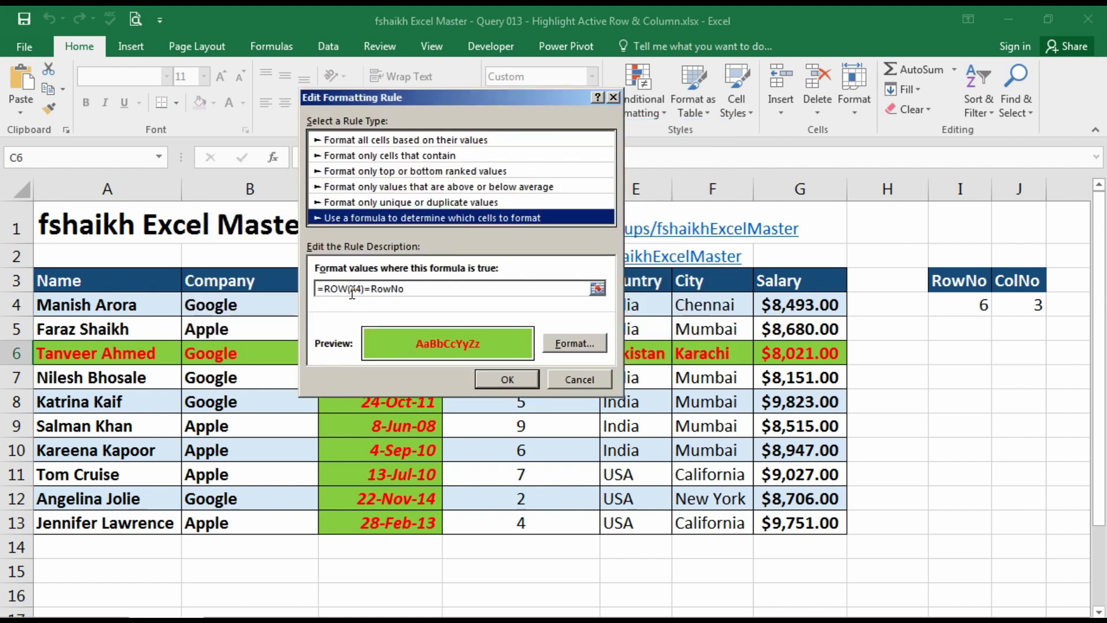
click(507, 378)
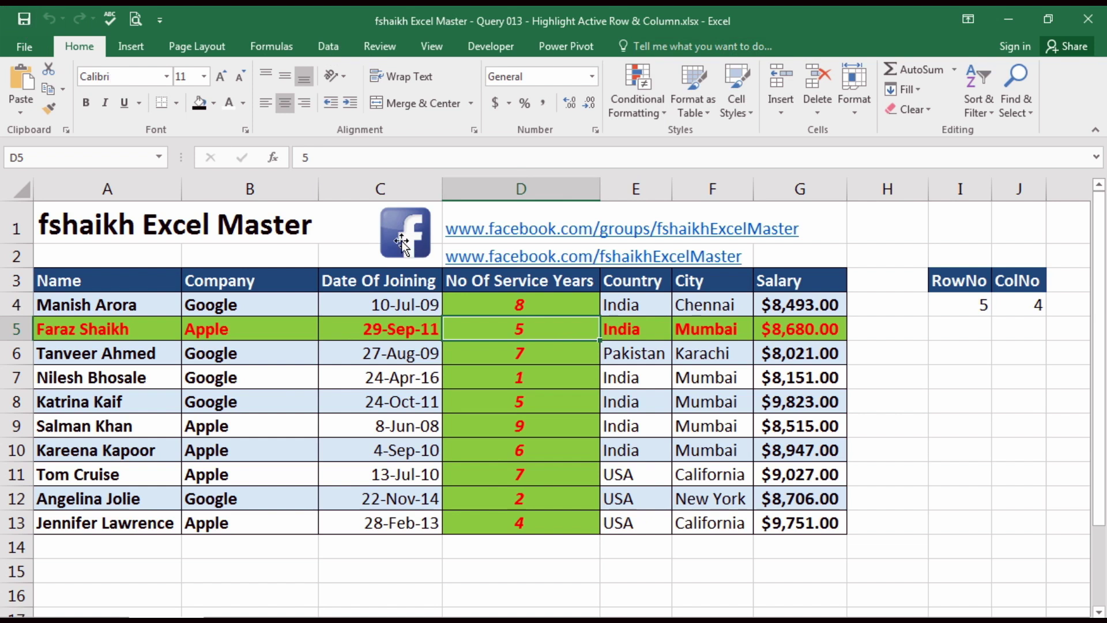
Save the workbook as a macro-free .xlsx, accepting the macro and personal information warnings
click(24, 21)
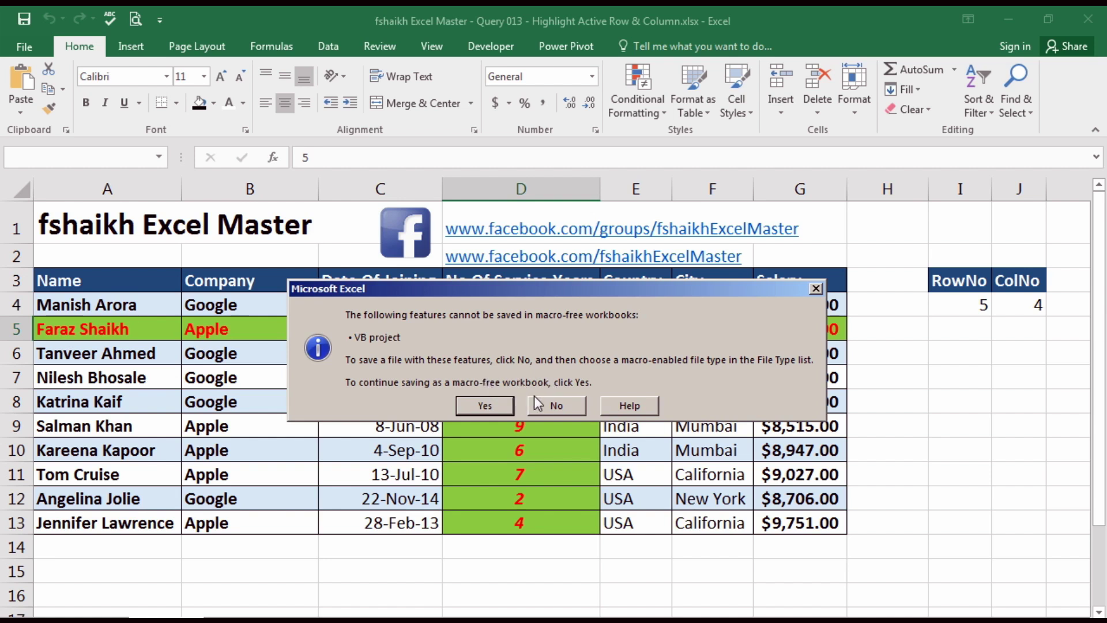
click(486, 406)
click(519, 379)
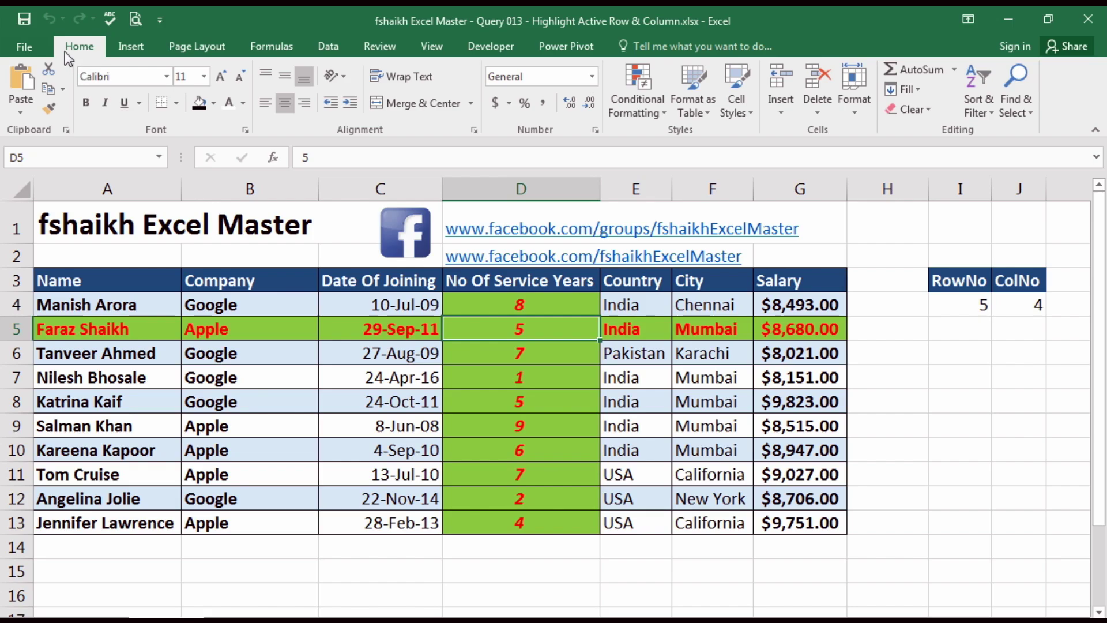
click(22, 51)
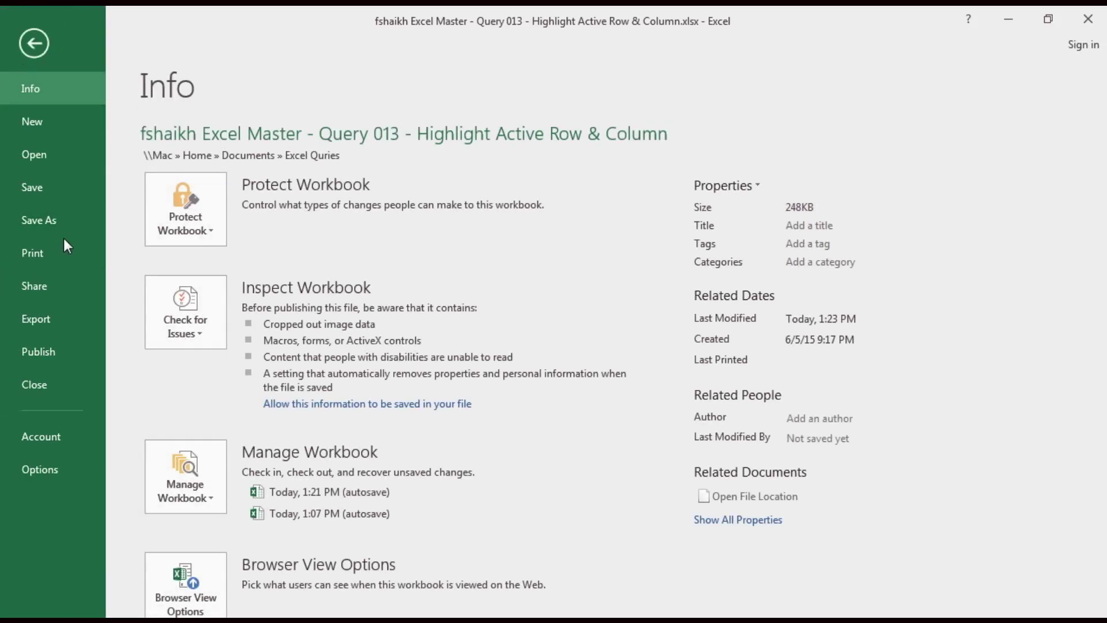
click(74, 221)
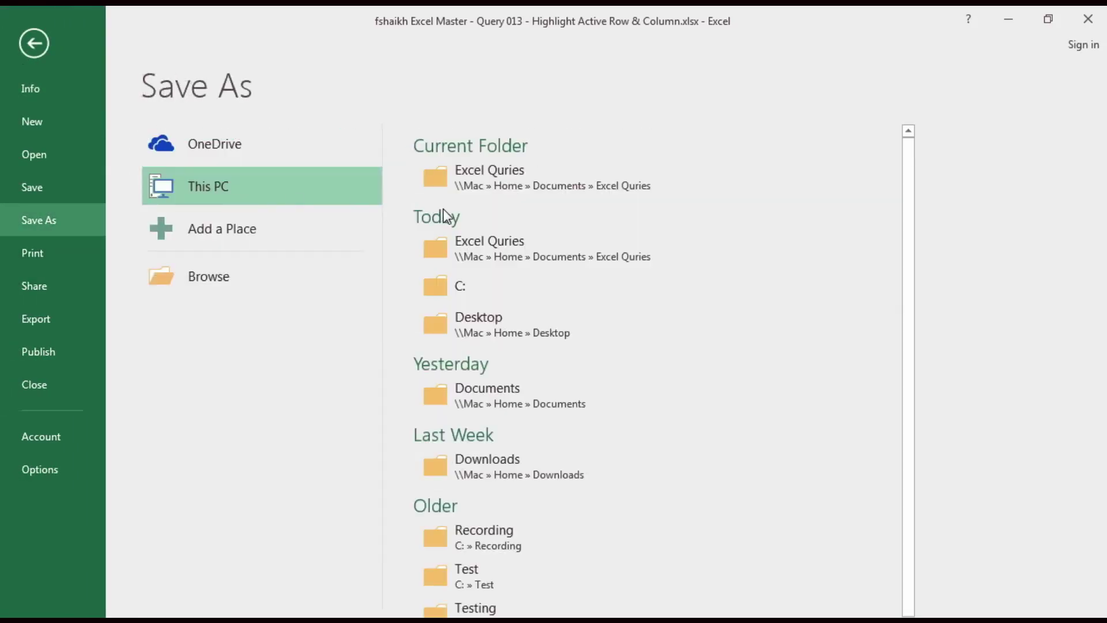
click(490, 178)
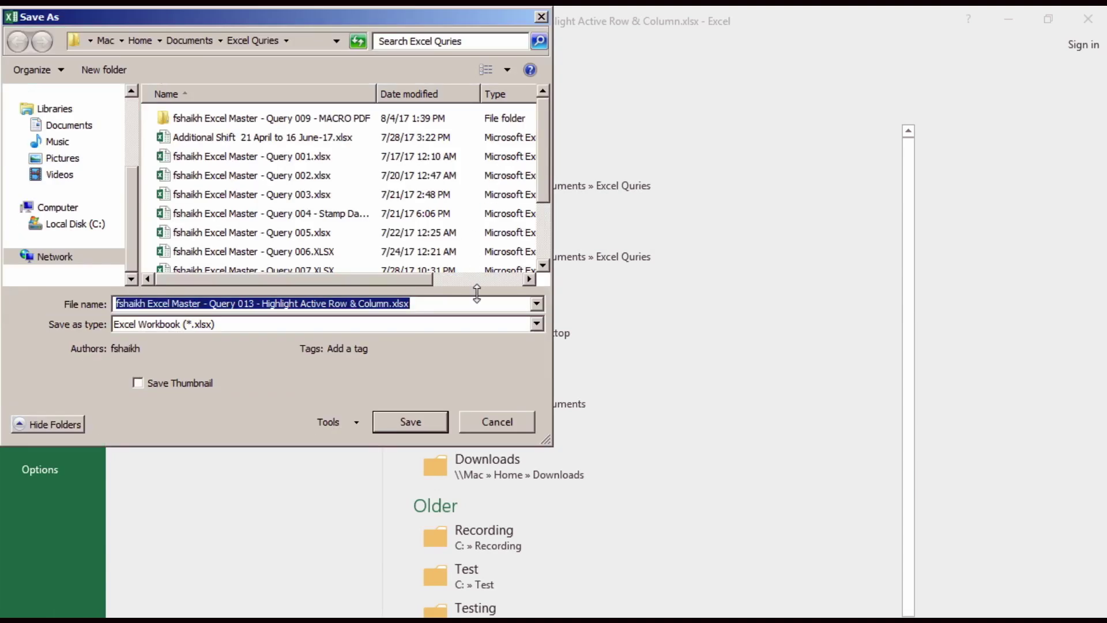
click(538, 327)
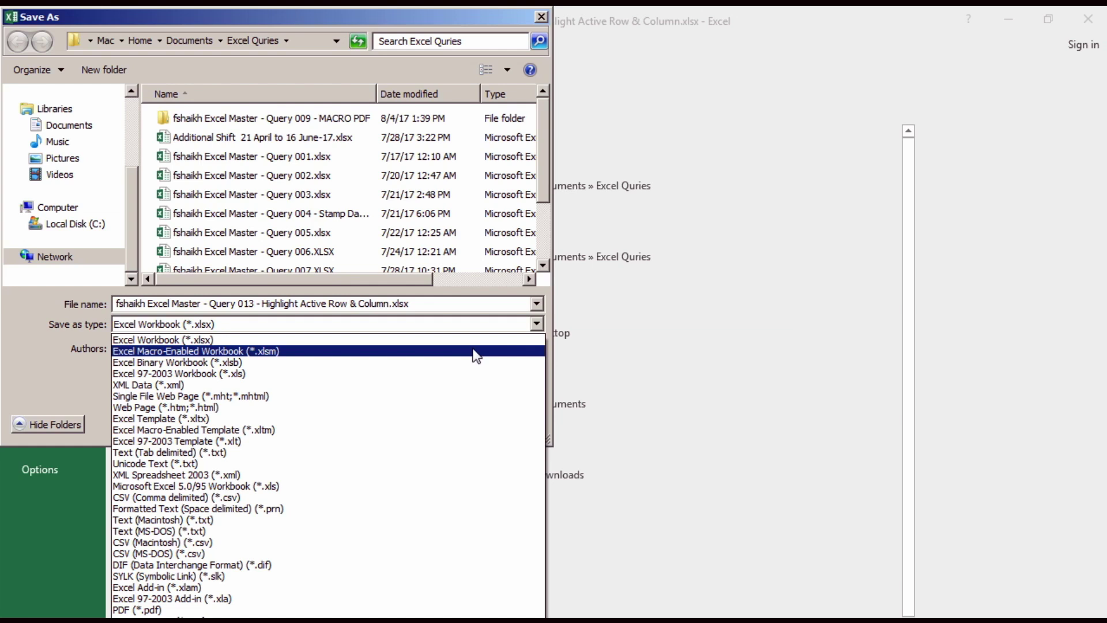
click(25, 366)
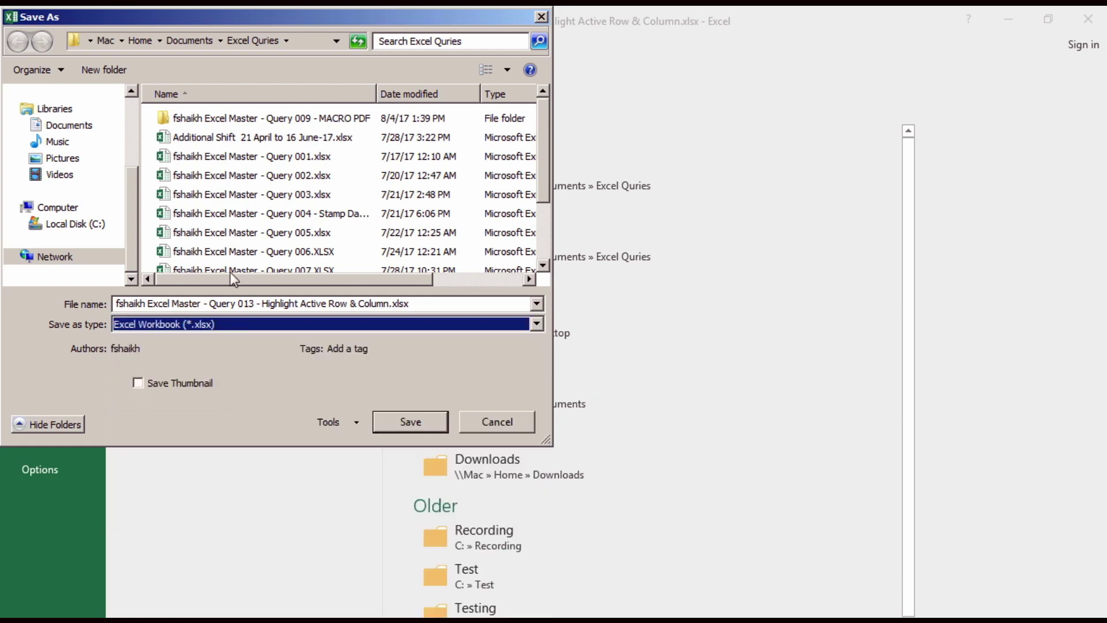
click(519, 416)
click(33, 34)
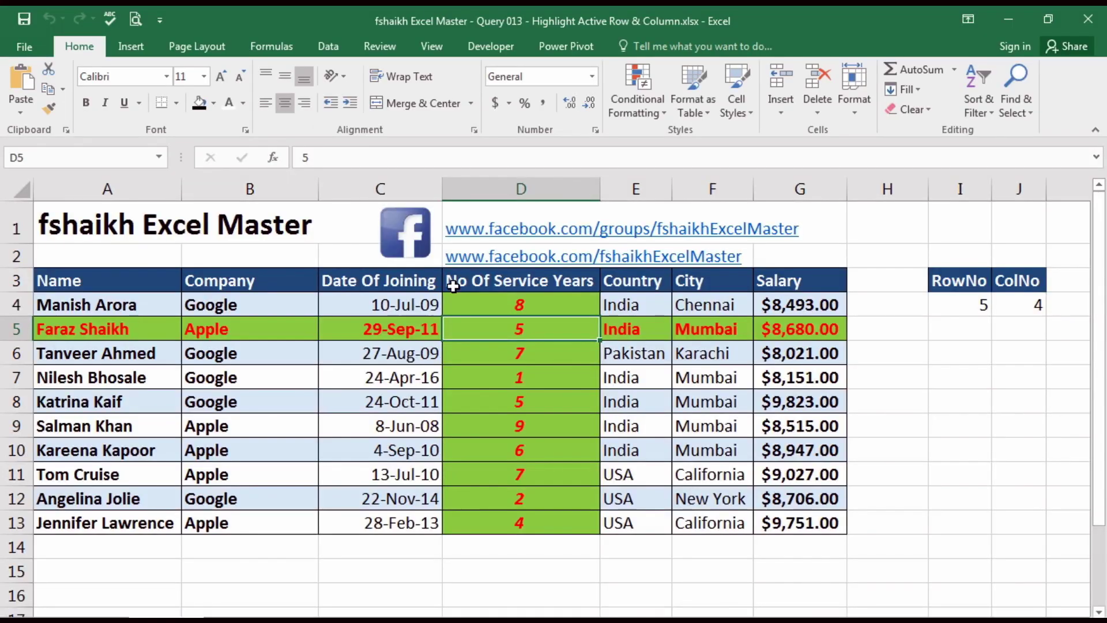
key(Right)
key(Right)
key(Down)
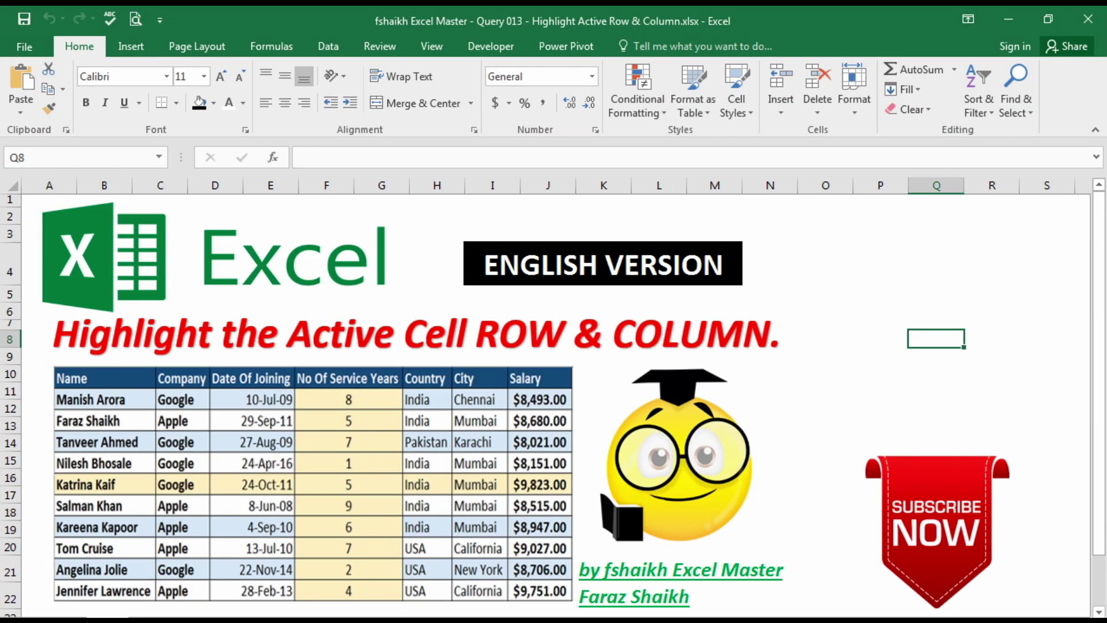